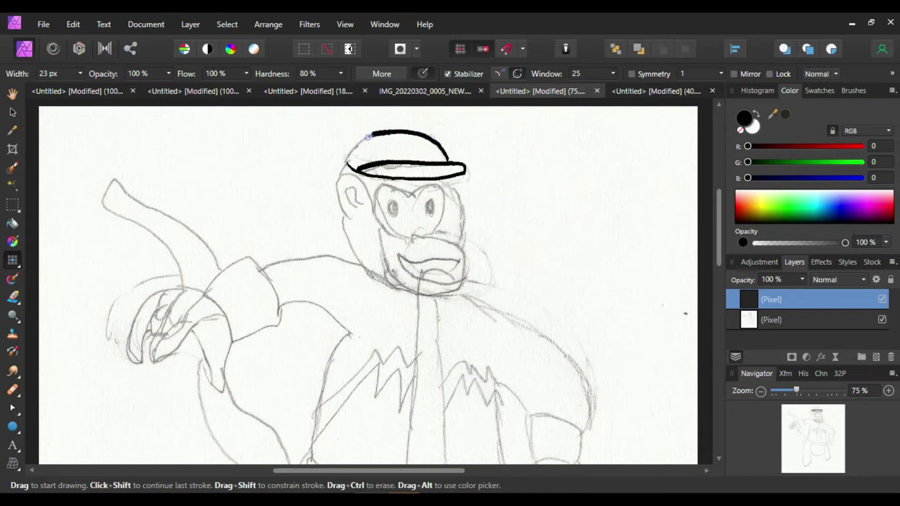
- Redraw the cap's crown in black over the sketch with the 23 px stabilized brush
{"action": "key", "text": "ctrl+z"}
{"action": "key", "text": "ctrl+z"}
{"action": "mouse_move", "coordinate": [346, 162]}
{"action": "left_mouse_down"}
{"action": "mouse_move", "coordinate": [358, 144]}
{"action": "mouse_move", "coordinate": [394, 134]}
{"action": "mouse_move", "coordinate": [437, 140]}
{"action": "mouse_move", "coordinate": [448, 160]}
{"action": "mouse_move", "coordinate": [422, 134]}
{"action": "mouse_move", "coordinate": [381, 133]}
{"action": "mouse_move", "coordinate": [347, 162]}
{"action": "left_mouse_up"}
{"action": "key", "text": "ctrl+z"}
{"action": "key", "text": "ctrl+z"}
- Ink the ear, side of the head, muzzle and eye mask over the pencil sketch of the face
{"action": "mouse_move", "coordinate": [373, 210]}
{"action": "left_mouse_down"}
{"action": "mouse_move", "coordinate": [362, 183]}
{"action": "mouse_move", "coordinate": [347, 215]}
{"action": "mouse_move", "coordinate": [348, 192]}
{"action": "mouse_move", "coordinate": [364, 208]}
{"action": "left_mouse_up"}
{"action": "mouse_move", "coordinate": [354, 253]}
{"action": "left_mouse_down"}
{"action": "mouse_move", "coordinate": [400, 286]}
{"action": "mouse_move", "coordinate": [381, 220]}
{"action": "left_mouse_up"}
{"action": "left_click_drag", "start_coordinate": [398, 287], "coordinate": [453, 289]}
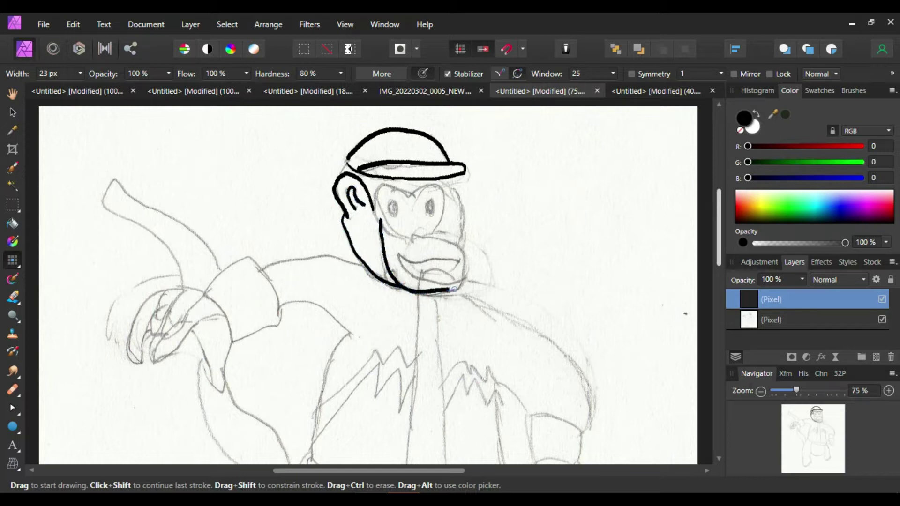
{"action": "mouse_move", "coordinate": [456, 245]}
{"action": "left_mouse_down"}
{"action": "mouse_move", "coordinate": [383, 230]}
{"action": "mouse_move", "coordinate": [373, 204]}
{"action": "mouse_move", "coordinate": [385, 186]}
{"action": "mouse_move", "coordinate": [444, 190]}
{"action": "mouse_move", "coordinate": [433, 233]}
{"action": "left_mouse_up"}
{"action": "mouse_move", "coordinate": [446, 181]}
{"action": "left_mouse_down"}
{"action": "mouse_move", "coordinate": [461, 200]}
{"action": "mouse_move", "coordinate": [461, 245]}
{"action": "left_mouse_up"}
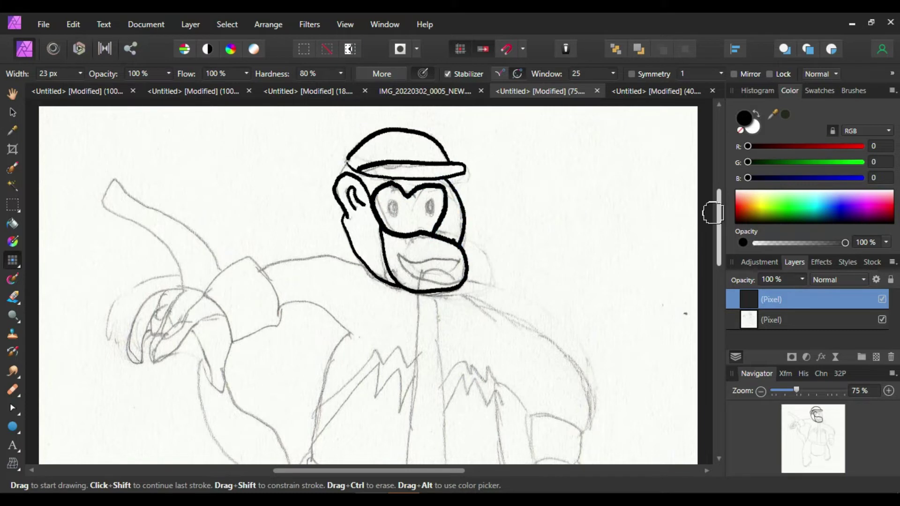
{"action": "left_click_drag", "start_coordinate": [347, 162], "coordinate": [340, 174]}
{"action": "left_click", "coordinate": [461, 127]}
- Ink the lowered arm's shoulder, sleeve, cuff and fist, plus the adjoining side edge of the jacket
{"action": "scroll", "coordinate": [720, 227], "scroll_direction": "down", "scroll_amount": 5}
{"action": "mouse_move", "coordinate": [462, 173]}
{"action": "left_mouse_down"}
{"action": "mouse_move", "coordinate": [546, 212]}
{"action": "mouse_move", "coordinate": [595, 278]}
{"action": "mouse_move", "coordinate": [586, 315]}
{"action": "mouse_move", "coordinate": [531, 296]}
{"action": "mouse_move", "coordinate": [495, 266]}
{"action": "mouse_move", "coordinate": [504, 392]}
{"action": "left_mouse_up"}
{"action": "mouse_move", "coordinate": [531, 298]}
{"action": "left_mouse_down"}
{"action": "mouse_move", "coordinate": [536, 333]}
{"action": "mouse_move", "coordinate": [575, 342]}
{"action": "mouse_move", "coordinate": [585, 314]}
{"action": "left_mouse_up"}
{"action": "mouse_move", "coordinate": [581, 350]}
{"action": "left_mouse_down"}
{"action": "mouse_move", "coordinate": [582, 397]}
{"action": "mouse_move", "coordinate": [555, 422]}
{"action": "mouse_move", "coordinate": [579, 399]}
{"action": "mouse_move", "coordinate": [555, 411]}
{"action": "mouse_move", "coordinate": [574, 381]}
{"action": "left_mouse_up"}
{"action": "key", "text": "ctrl+z"}
{"action": "mouse_move", "coordinate": [553, 411]}
{"action": "left_mouse_down"}
{"action": "mouse_move", "coordinate": [559, 368]}
{"action": "mouse_move", "coordinate": [547, 379]}
{"action": "mouse_move", "coordinate": [537, 346]}
{"action": "left_mouse_up"}
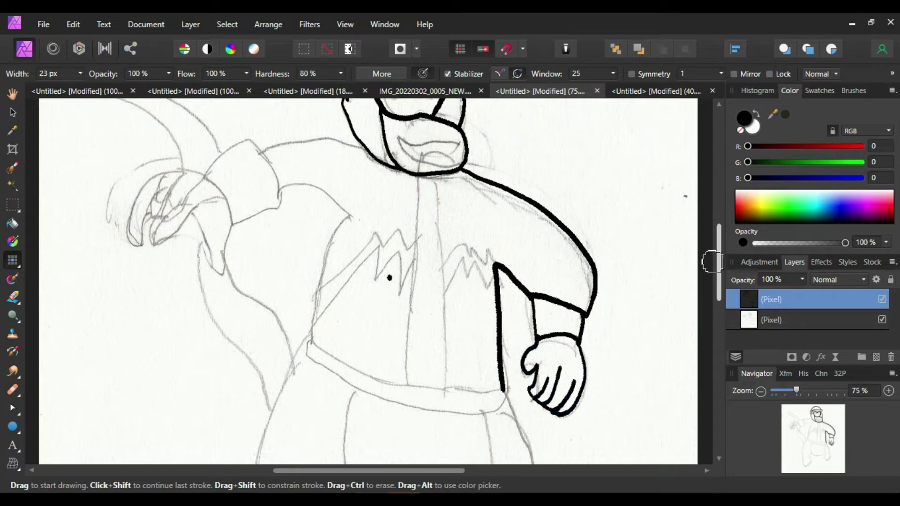
- Ink the raised arm's shoulder line, its cuff and the fingers of its hand
{"action": "left_click_drag", "start_coordinate": [718, 266], "coordinate": [720, 249]}
{"action": "mouse_move", "coordinate": [363, 203]}
{"action": "left_mouse_down"}
{"action": "mouse_move", "coordinate": [327, 197]}
{"action": "mouse_move", "coordinate": [260, 208]}
{"action": "mouse_move", "coordinate": [248, 198]}
{"action": "mouse_move", "coordinate": [279, 253]}
{"action": "mouse_move", "coordinate": [237, 280]}
{"action": "mouse_move", "coordinate": [205, 226]}
{"action": "mouse_move", "coordinate": [247, 197]}
{"action": "left_mouse_up"}
{"action": "mouse_move", "coordinate": [201, 228]}
{"action": "left_mouse_down"}
{"action": "mouse_move", "coordinate": [149, 239]}
{"action": "mouse_move", "coordinate": [133, 301]}
{"action": "left_mouse_up"}
{"action": "left_click_drag", "start_coordinate": [150, 265], "coordinate": [164, 233]}
{"action": "left_click_drag", "start_coordinate": [160, 272], "coordinate": [176, 239]}
{"action": "mouse_move", "coordinate": [161, 273]}
{"action": "left_mouse_down"}
{"action": "mouse_move", "coordinate": [203, 242]}
{"action": "mouse_move", "coordinate": [152, 297]}
{"action": "mouse_move", "coordinate": [200, 273]}
{"action": "mouse_move", "coordinate": [196, 262]}
{"action": "mouse_move", "coordinate": [158, 302]}
{"action": "left_mouse_up"}
{"action": "key", "text": "ctrl+z"}
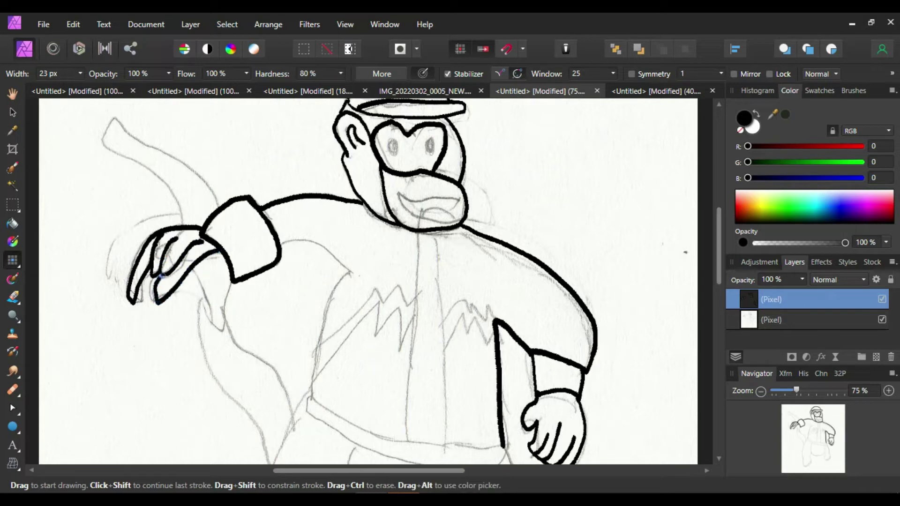
{"action": "mouse_move", "coordinate": [192, 263]}
{"action": "left_mouse_down"}
{"action": "mouse_move", "coordinate": [213, 318]}
{"action": "mouse_move", "coordinate": [234, 280]}
{"action": "mouse_move", "coordinate": [222, 328]}
{"action": "mouse_move", "coordinate": [193, 271]}
{"action": "left_mouse_up"}
{"action": "key", "text": "ctrl+z"}
- Ink the tail's upper and lower sections, the raised arm's underside and the jacket edge beside the tail
{"action": "mouse_move", "coordinate": [183, 225]}
{"action": "left_mouse_down"}
{"action": "mouse_move", "coordinate": [157, 177]}
{"action": "mouse_move", "coordinate": [108, 143]}
{"action": "mouse_move", "coordinate": [112, 121]}
{"action": "mouse_move", "coordinate": [209, 184]}
{"action": "mouse_move", "coordinate": [220, 203]}
{"action": "left_mouse_up"}
{"action": "mouse_move", "coordinate": [199, 298]}
{"action": "left_mouse_down"}
{"action": "mouse_move", "coordinate": [206, 355]}
{"action": "mouse_move", "coordinate": [271, 461]}
{"action": "mouse_move", "coordinate": [295, 407]}
{"action": "mouse_move", "coordinate": [261, 351]}
{"action": "mouse_move", "coordinate": [221, 320]}
{"action": "left_mouse_up"}
{"action": "mouse_move", "coordinate": [280, 243]}
{"action": "left_mouse_down"}
{"action": "mouse_move", "coordinate": [333, 255]}
{"action": "mouse_move", "coordinate": [353, 271]}
{"action": "mouse_move", "coordinate": [329, 298]}
{"action": "mouse_move", "coordinate": [314, 395]}
{"action": "mouse_move", "coordinate": [295, 407]}
{"action": "left_mouse_up"}
{"action": "left_click_drag", "start_coordinate": [718, 248], "coordinate": [719, 274]}
- Draw the pupils in both eyes and ink the open mouth on the muzzle
{"action": "left_click_drag", "start_coordinate": [718, 242], "coordinate": [718, 206]}
{"action": "mouse_move", "coordinate": [389, 191]}
{"action": "left_mouse_down"}
{"action": "mouse_move", "coordinate": [394, 180]}
{"action": "mouse_move", "coordinate": [429, 179]}
{"action": "left_mouse_up"}
{"action": "mouse_move", "coordinate": [712, 205]}
{"action": "left_mouse_down"}
{"action": "mouse_move", "coordinate": [721, 251]}
{"action": "mouse_move", "coordinate": [713, 249]}
{"action": "left_mouse_up"}
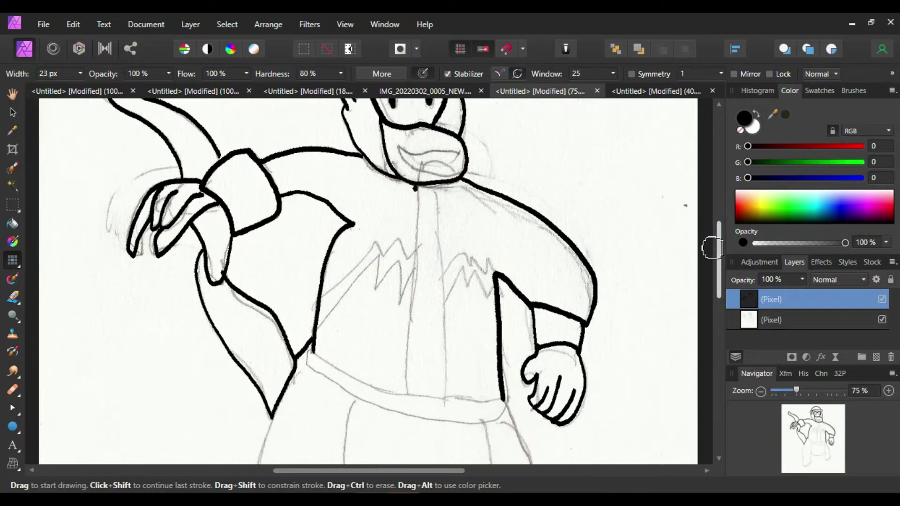
{"action": "mouse_move", "coordinate": [446, 151]}
{"action": "left_mouse_down"}
{"action": "mouse_move", "coordinate": [462, 159]}
{"action": "mouse_move", "coordinate": [461, 173]}
{"action": "mouse_move", "coordinate": [424, 176]}
{"action": "mouse_move", "coordinate": [399, 143]}
{"action": "left_mouse_up"}
- Ink the jacket's lower hem and the two edges of its front opening
{"action": "mouse_move", "coordinate": [417, 186]}
{"action": "left_mouse_down"}
{"action": "mouse_move", "coordinate": [408, 343]}
{"action": "mouse_move", "coordinate": [382, 390]}
{"action": "mouse_move", "coordinate": [313, 348]}
{"action": "left_mouse_up"}
{"action": "left_click_drag", "start_coordinate": [403, 393], "coordinate": [506, 398]}
{"action": "left_click_drag", "start_coordinate": [448, 397], "coordinate": [434, 184]}
- Ink the zigzag stripes across both halves of the jacket
{"action": "left_click_drag", "start_coordinate": [445, 271], "coordinate": [461, 250]}
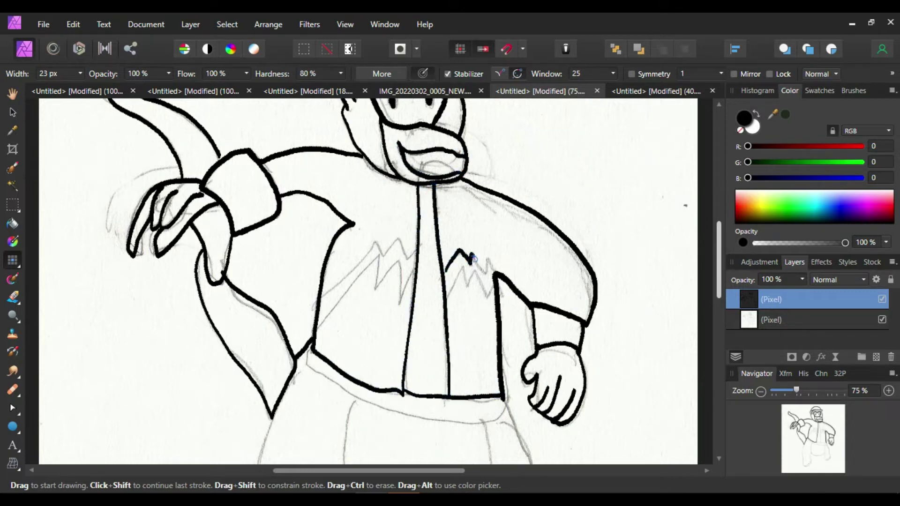
{"action": "mouse_move", "coordinate": [486, 295]}
{"action": "left_mouse_down"}
{"action": "mouse_move", "coordinate": [463, 271]}
{"action": "mouse_move", "coordinate": [446, 300]}
{"action": "left_mouse_up"}
{"action": "mouse_move", "coordinate": [413, 271]}
{"action": "left_mouse_down"}
{"action": "mouse_move", "coordinate": [384, 269]}
{"action": "mouse_move", "coordinate": [335, 299]}
{"action": "mouse_move", "coordinate": [317, 328]}
{"action": "mouse_move", "coordinate": [377, 249]}
{"action": "left_mouse_up"}
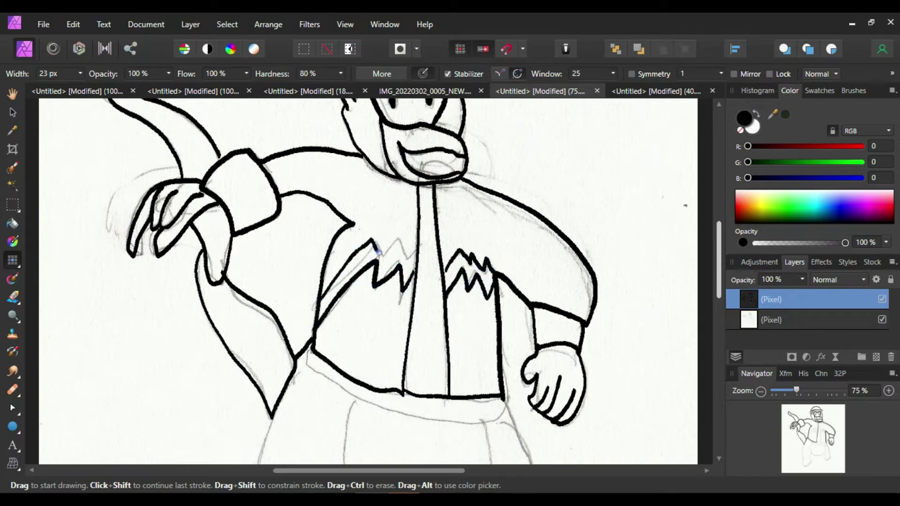
- Ink the curved band below the jacket's hem
{"action": "mouse_move", "coordinate": [304, 353]}
{"action": "left_mouse_down"}
{"action": "mouse_move", "coordinate": [395, 413]}
{"action": "mouse_move", "coordinate": [493, 413]}
{"action": "mouse_move", "coordinate": [510, 397]}
{"action": "mouse_move", "coordinate": [505, 408]}
{"action": "mouse_move", "coordinate": [348, 388]}
{"action": "mouse_move", "coordinate": [302, 352]}
{"action": "left_mouse_up"}
{"action": "key", "text": "ctrl+z"}
{"action": "mouse_move", "coordinate": [712, 247]}
{"action": "left_mouse_down"}
{"action": "mouse_move", "coordinate": [721, 294]}
{"action": "mouse_move", "coordinate": [713, 300]}
{"action": "left_mouse_up"}
- Try to ink both legs and feet and the belly's lower edge, and undo those strokes
{"action": "mouse_move", "coordinate": [508, 199]}
{"action": "left_mouse_down"}
{"action": "mouse_move", "coordinate": [527, 242]}
{"action": "mouse_move", "coordinate": [535, 304]}
{"action": "left_mouse_up"}
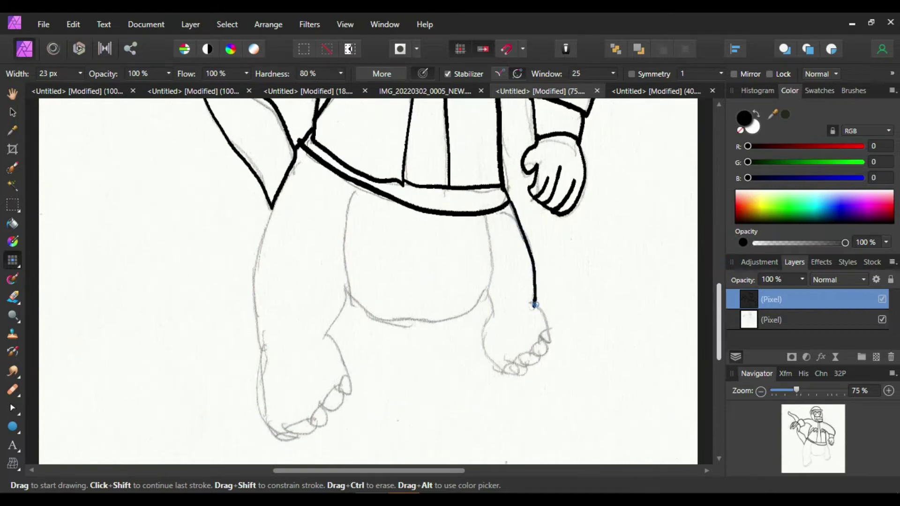
{"action": "mouse_move", "coordinate": [504, 369]}
{"action": "left_mouse_down"}
{"action": "mouse_move", "coordinate": [490, 350]}
{"action": "mouse_move", "coordinate": [488, 323]}
{"action": "left_mouse_up"}
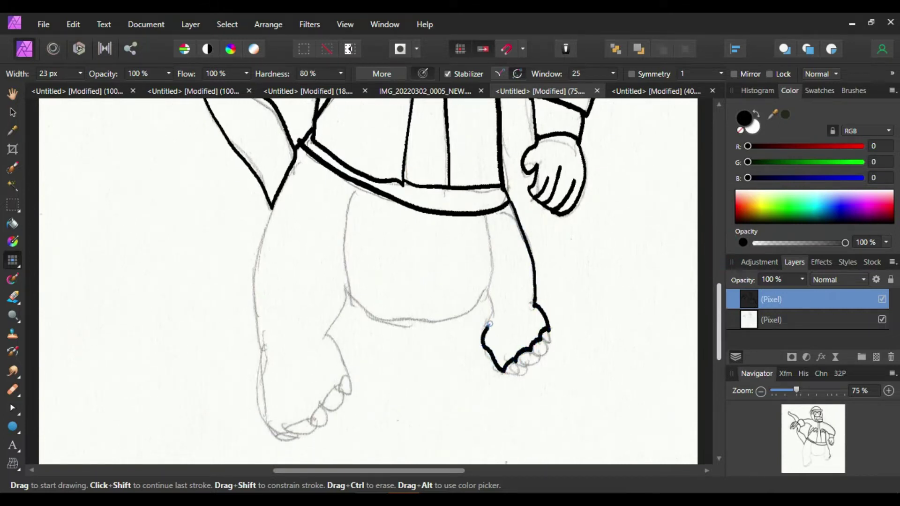
{"action": "mouse_move", "coordinate": [488, 290]}
{"action": "left_mouse_down"}
{"action": "mouse_move", "coordinate": [400, 305]}
{"action": "mouse_move", "coordinate": [356, 283]}
{"action": "mouse_move", "coordinate": [326, 328]}
{"action": "mouse_move", "coordinate": [347, 369]}
{"action": "left_mouse_up"}
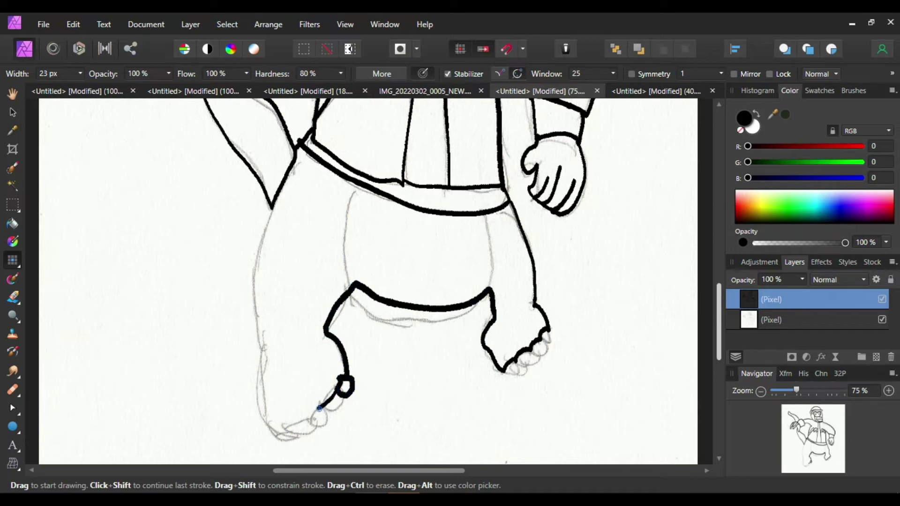
{"action": "mouse_move", "coordinate": [289, 436]}
{"action": "left_mouse_down"}
{"action": "mouse_move", "coordinate": [258, 386]}
{"action": "mouse_move", "coordinate": [257, 361]}
{"action": "left_mouse_up"}
{"action": "key", "text": "ctrl+z"}
{"action": "key", "text": "ctrl+z"}
{"action": "key", "text": "ctrl+z"}
- Ink the leg below the tail, with its foot and rounded toes
{"action": "left_click_drag", "start_coordinate": [324, 329], "coordinate": [349, 370]}
{"action": "mouse_move", "coordinate": [294, 416]}
{"action": "left_mouse_down"}
{"action": "mouse_move", "coordinate": [264, 352]}
{"action": "mouse_move", "coordinate": [257, 277]}
{"action": "mouse_move", "coordinate": [272, 204]}
{"action": "mouse_move", "coordinate": [310, 426]}
{"action": "mouse_move", "coordinate": [308, 412]}
{"action": "mouse_move", "coordinate": [347, 381]}
{"action": "left_mouse_up"}
{"action": "key", "text": "ctrl+z"}
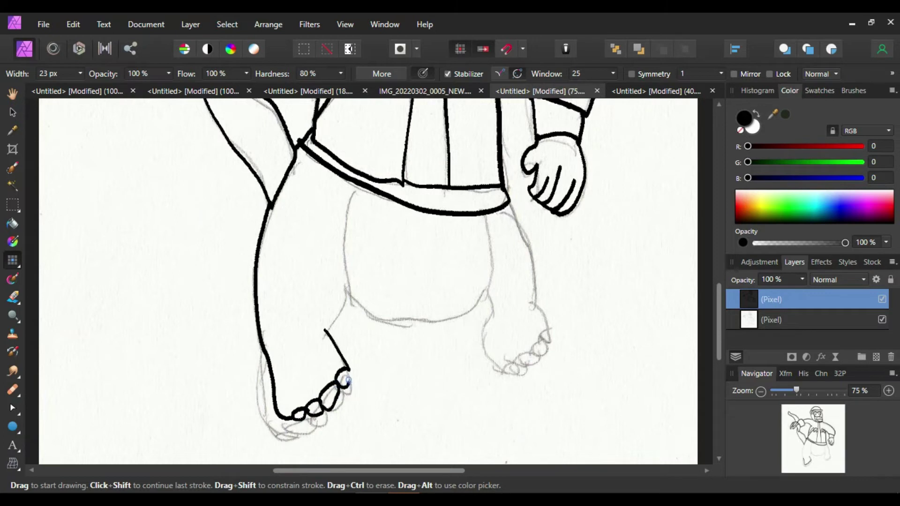
- Ink the leg below the lowered arm, with its foot and rounded toes
{"action": "left_click_drag", "start_coordinate": [507, 190], "coordinate": [540, 309]}
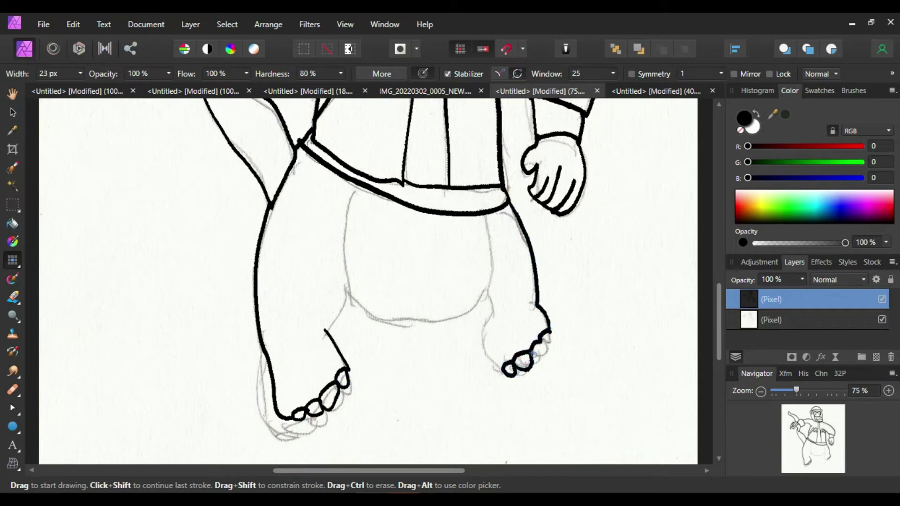
{"action": "left_click_drag", "start_coordinate": [506, 372], "coordinate": [491, 315]}
{"action": "mouse_move", "coordinate": [487, 278]}
{"action": "left_mouse_down"}
{"action": "mouse_move", "coordinate": [485, 214]}
{"action": "mouse_move", "coordinate": [492, 360]}
{"action": "mouse_move", "coordinate": [507, 371]}
{"action": "left_mouse_up"}
{"action": "key", "text": "ctrl+z"}
- Ink the belly outline between the legs and draw the tongue inside the mouth
{"action": "mouse_move", "coordinate": [487, 295]}
{"action": "left_mouse_down"}
{"action": "mouse_move", "coordinate": [430, 320]}
{"action": "mouse_move", "coordinate": [344, 293]}
{"action": "mouse_move", "coordinate": [355, 182]}
{"action": "left_mouse_up"}
{"action": "left_click_drag", "start_coordinate": [718, 308], "coordinate": [720, 231]}
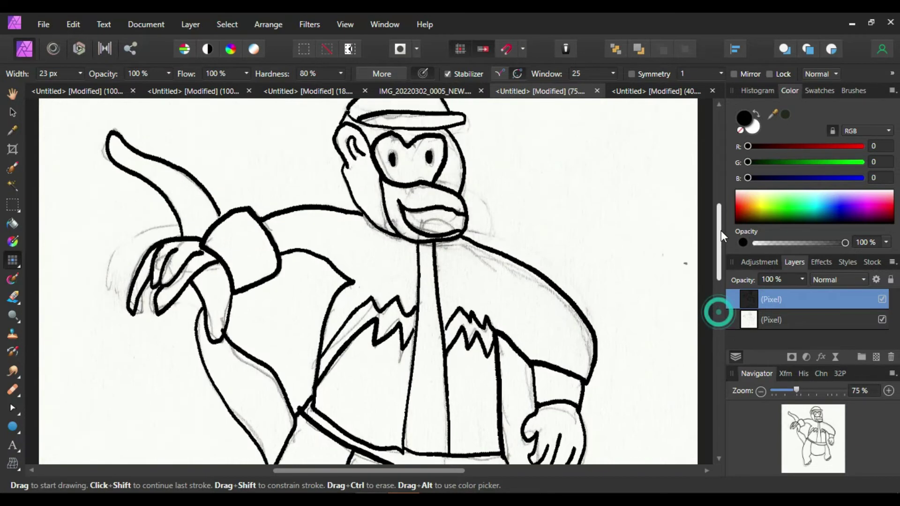
{"action": "mouse_move", "coordinate": [421, 276]}
{"action": "left_mouse_down"}
{"action": "mouse_move", "coordinate": [452, 263]}
{"action": "mouse_move", "coordinate": [461, 281]}
{"action": "left_mouse_up"}
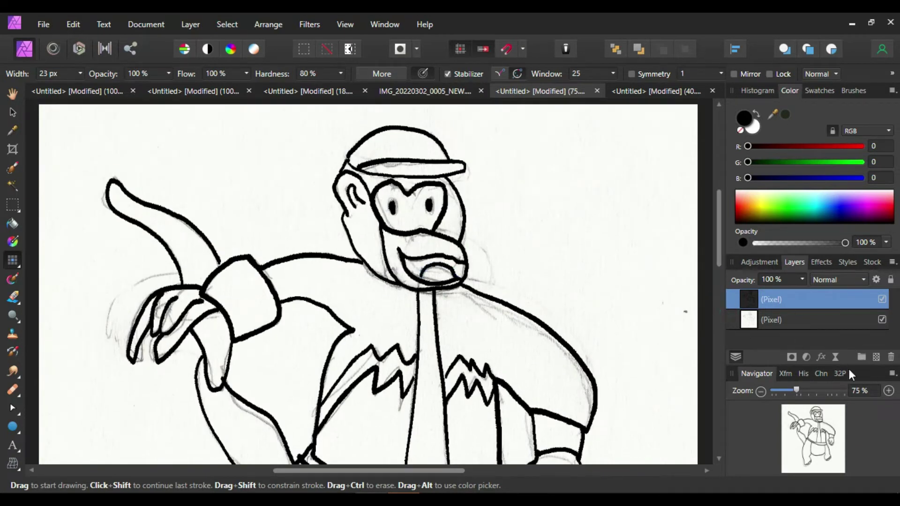
- Hide the scanned pencil sketch layer so only the line art shows
{"action": "left_click", "coordinate": [876, 392]}
{"action": "left_click", "coordinate": [767, 391]}
{"action": "left_click", "coordinate": [881, 320]}
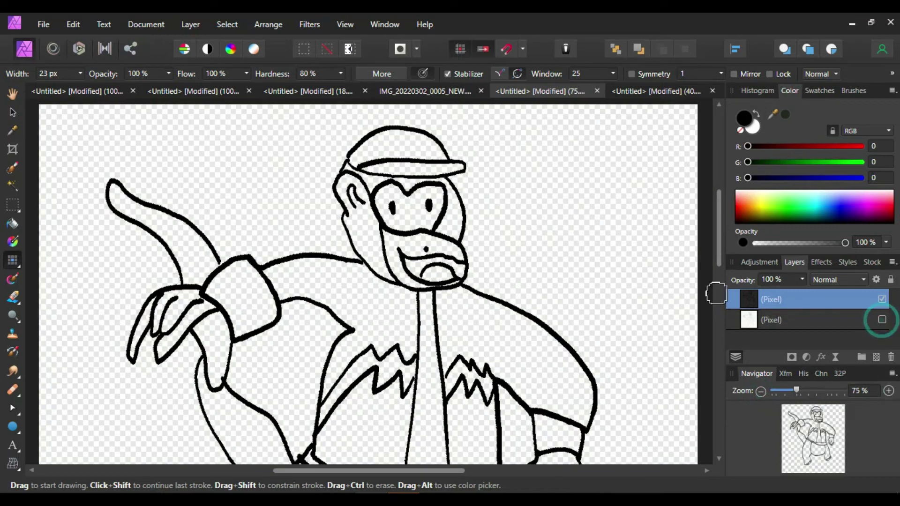
- Set the flood fill colour to dark red, RGB 181, 0, 0, and try it on the jacket
{"action": "left_click", "coordinate": [13, 223]}
{"action": "key", "text": "x"}
{"action": "left_click", "coordinate": [890, 207]}
{"action": "left_click_drag", "start_coordinate": [861, 146], "coordinate": [813, 148]}
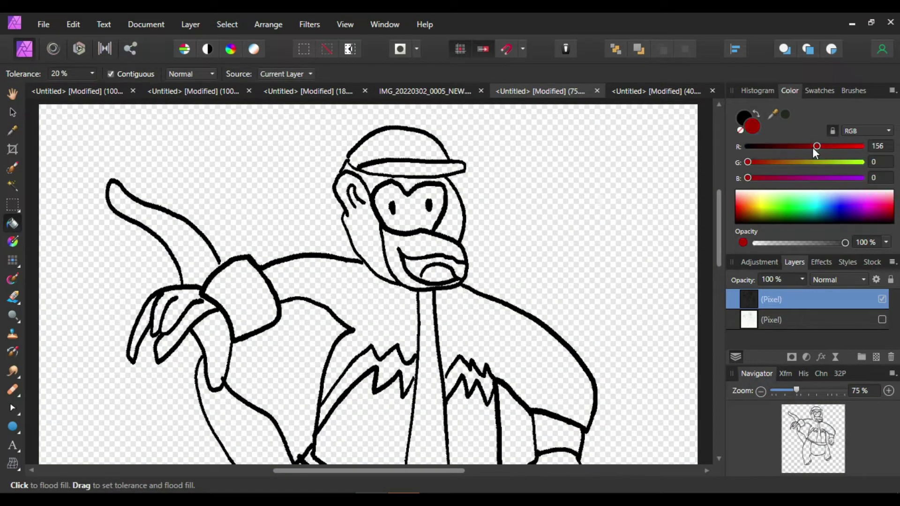
{"action": "left_click", "coordinate": [509, 344]}
{"action": "key", "text": "ctrl+z"}
- Close the outline gap where the zigzag stripe meets the edge of the jacket's front opening
{"action": "key", "text": "ctrl+plus"}
{"action": "left_click", "coordinate": [13, 260]}
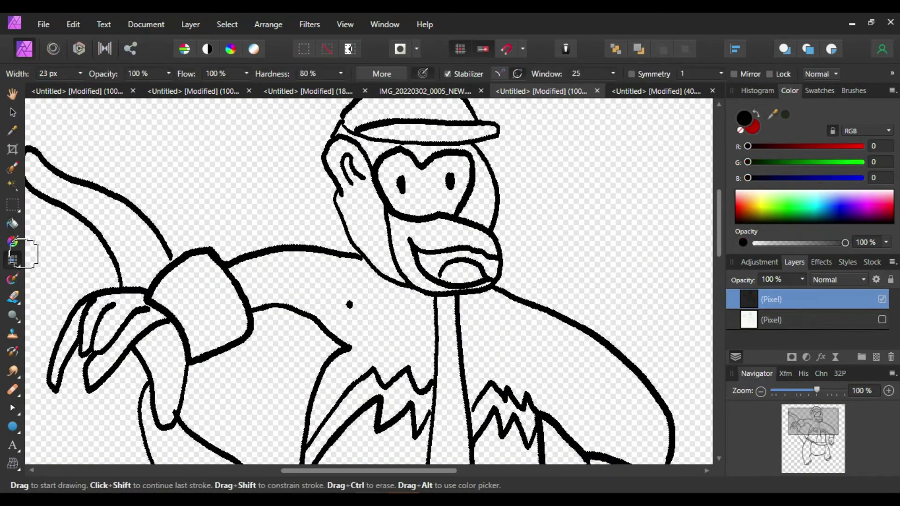
{"action": "key", "text": "ctrl+minus"}
{"action": "key", "text": "ctrl+minus"}
{"action": "key", "text": "ctrl+plus"}
{"action": "left_click_drag", "start_coordinate": [448, 370], "coordinate": [442, 381]}
- Flood fill the jacket's upper and lower areas on both sides with dark red
{"action": "left_click", "coordinate": [12, 223]}
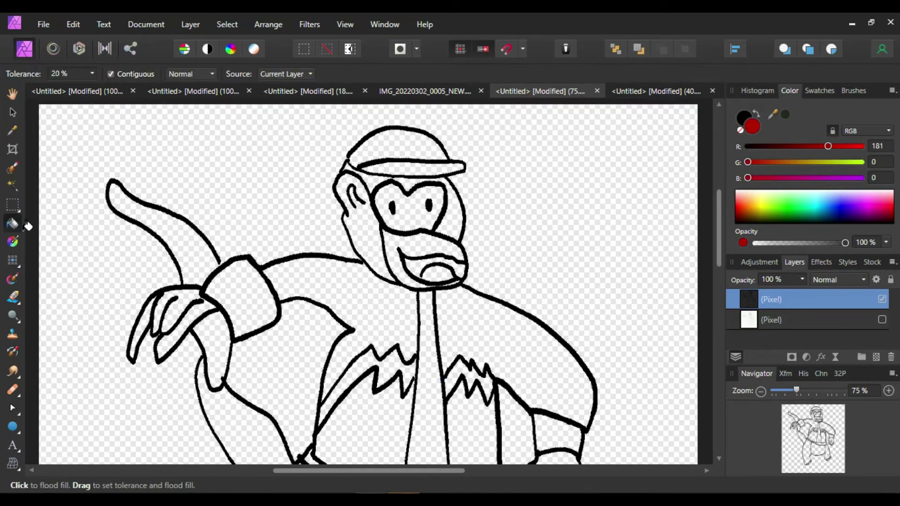
{"action": "left_click", "coordinate": [361, 307]}
{"action": "key", "text": "ctrl+shift+z"}
{"action": "key", "text": "ctrl+shift+z"}
{"action": "key", "text": "ctrl+shift+z"}
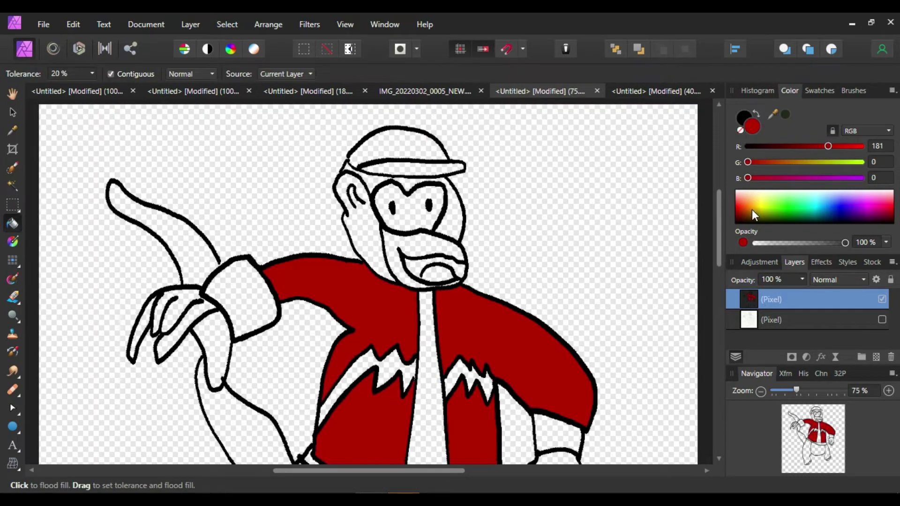
- Fill the zigzag stripes with yellow and the jacket's upper part and sleeves with dark orange
{"action": "left_click", "coordinate": [752, 209]}
{"action": "left_click", "coordinate": [827, 161]}
{"action": "left_click", "coordinate": [844, 162]}
{"action": "left_click_drag", "start_coordinate": [847, 145], "coordinate": [826, 164]}
{"action": "left_click", "coordinate": [462, 368]}
{"action": "left_click", "coordinate": [389, 367]}
- Fill the cap's crown and brim with orange, RGB 255, 145, 0
{"action": "left_click", "coordinate": [812, 163]}
{"action": "left_click", "coordinate": [408, 145]}
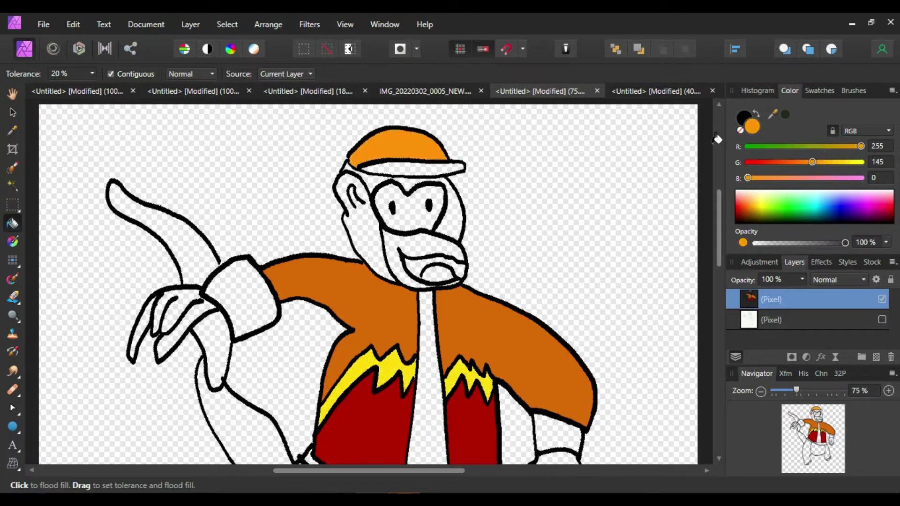
{"action": "key", "text": "ctrl+shift+z"}
- Fill the ear and the head around the face with brown, RGB 159, 86, 0
{"action": "left_click", "coordinate": [785, 162]}
{"action": "left_click", "coordinate": [818, 147]}
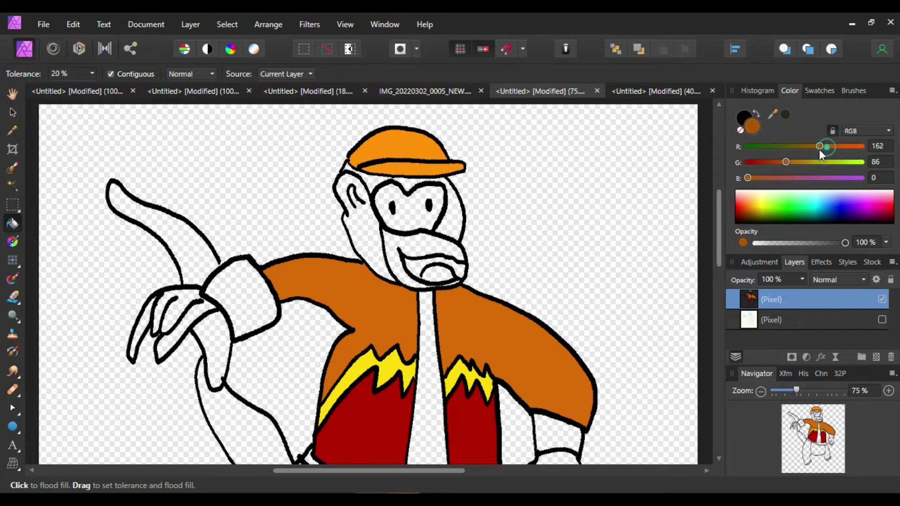
{"action": "left_click", "coordinate": [363, 232]}
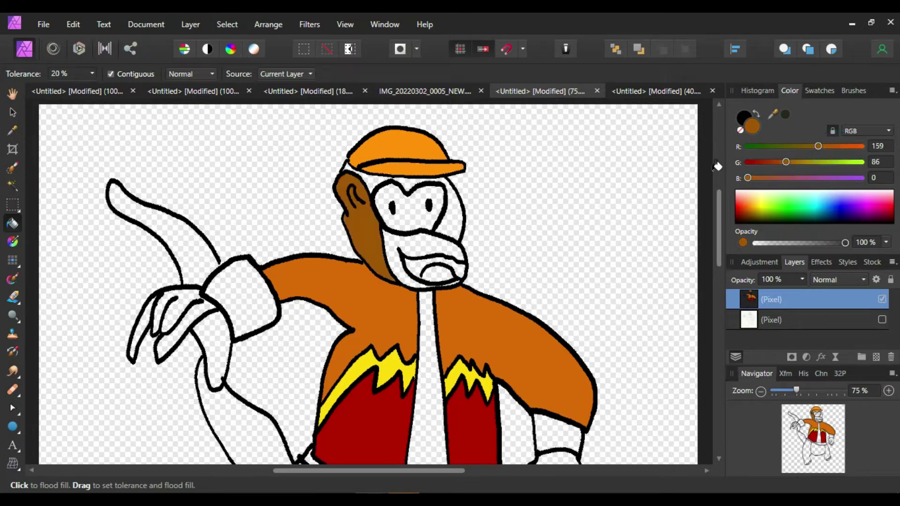
{"action": "left_click", "coordinate": [368, 179]}
{"action": "left_click", "coordinate": [455, 211]}
{"action": "left_click", "coordinate": [175, 230]}
{"action": "key", "text": "ctrl+z"}
{"action": "right_click", "coordinate": [17, 262]}
{"action": "left_click", "coordinate": [17, 261]}
{"action": "left_click", "coordinate": [183, 234]}
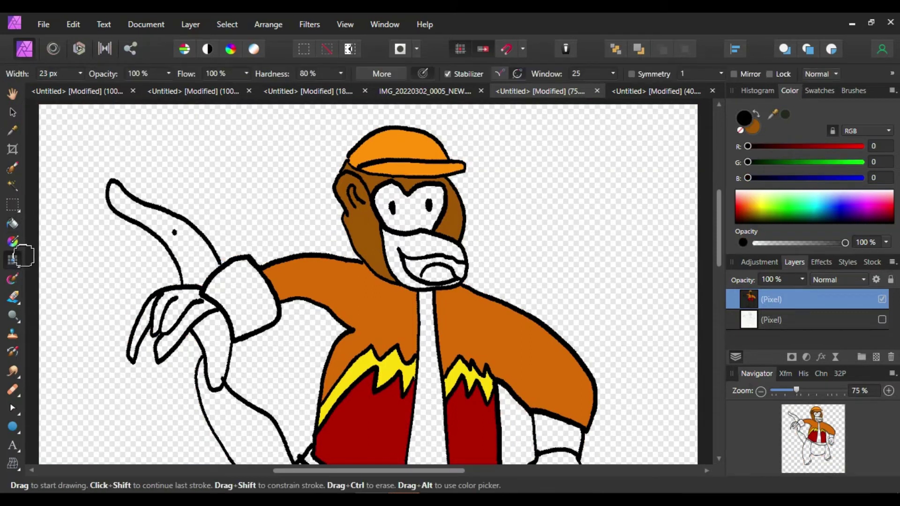
{"action": "key", "text": "ctrl+z"}
- Fill the upper tail, the raised hand and the tail section below it with the same brown
{"action": "left_click", "coordinate": [14, 223]}
{"action": "left_click", "coordinate": [183, 235]}
{"action": "left_click", "coordinate": [181, 307]}
{"action": "key", "text": "ctrl+shift+z"}
{"action": "key", "text": "ctrl+shift+z"}
{"action": "key", "text": "ctrl+shift+z"}
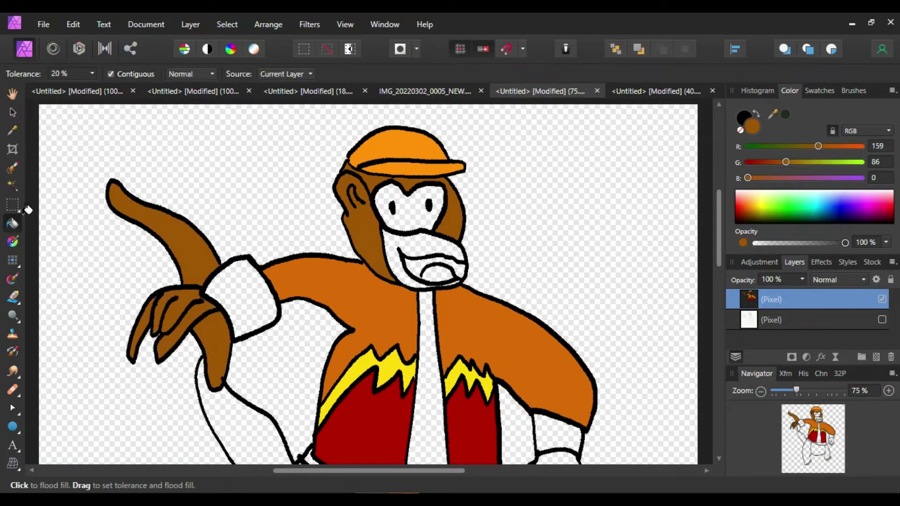
- Fill the lowered hand, the lower tail and both legs with brown
{"action": "left_click_drag", "start_coordinate": [719, 228], "coordinate": [716, 277]}
{"action": "left_click", "coordinate": [558, 267]}
{"action": "left_click", "coordinate": [515, 357]}
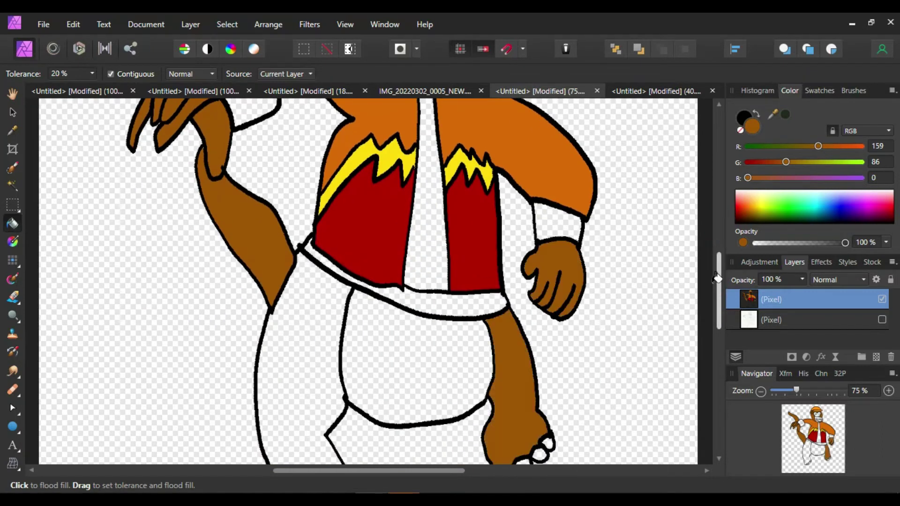
{"action": "left_click", "coordinate": [305, 349]}
- Fill the belly and muzzle with light tan, RGB 240, 194, 116
{"action": "left_click", "coordinate": [846, 146]}
{"action": "left_click", "coordinate": [818, 162]}
{"action": "left_click", "coordinate": [854, 146]}
{"action": "left_click", "coordinate": [833, 163]}
{"action": "left_click", "coordinate": [799, 178]}
{"action": "left_click", "coordinate": [436, 349]}
{"action": "left_click_drag", "start_coordinate": [718, 272], "coordinate": [716, 230]}
{"action": "key", "text": "ctrl+shift+z"}
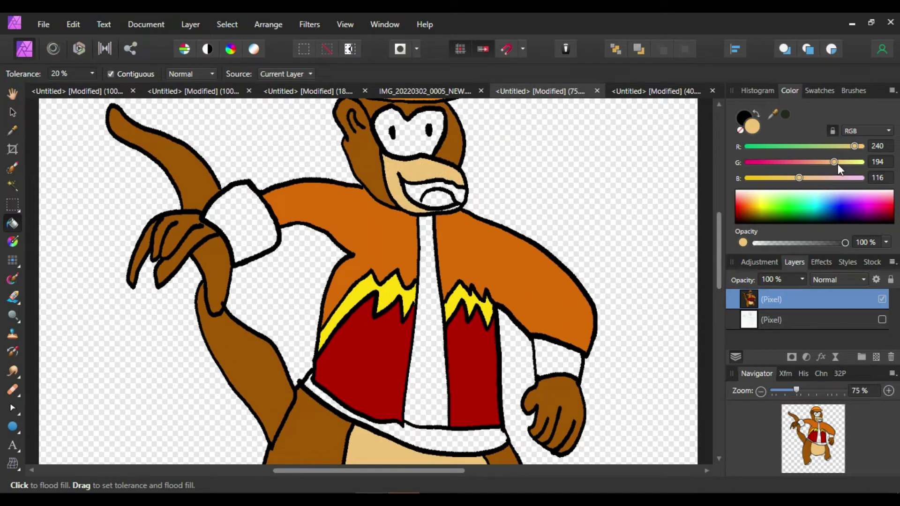
- Fill the inside of the mouth with pink, undoing the first attempt
{"action": "left_click_drag", "start_coordinate": [812, 163], "coordinate": [795, 161]}
{"action": "left_click", "coordinate": [439, 198]}
{"action": "key", "text": "ctrl+z"}
{"action": "left_click", "coordinate": [19, 266]}
{"action": "left_click", "coordinate": [106, 299]}
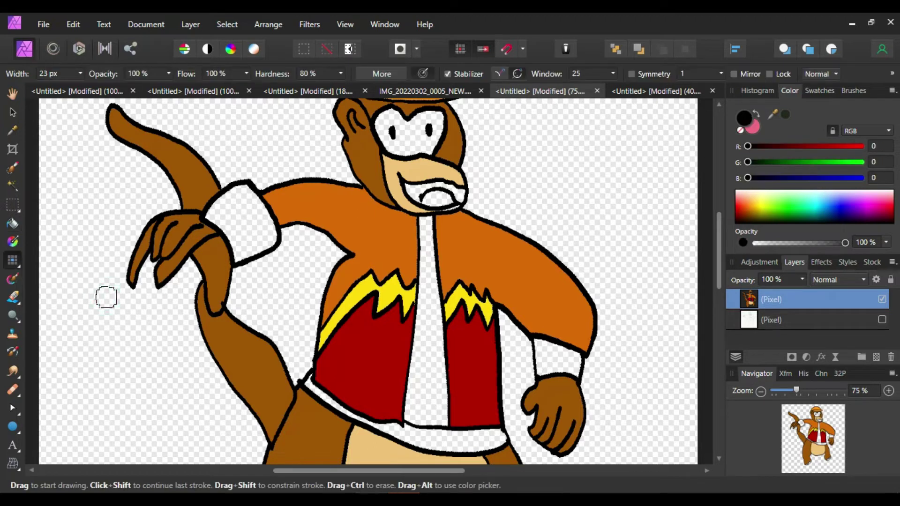
{"action": "left_click", "coordinate": [15, 223]}
{"action": "left_click", "coordinate": [415, 190]}
- Fill the tongue with magenta, RGB 205, 43, 130
{"action": "left_click_drag", "start_coordinate": [794, 161], "coordinate": [767, 162]}
{"action": "left_click", "coordinate": [818, 147]}
{"action": "left_click", "coordinate": [437, 198]}
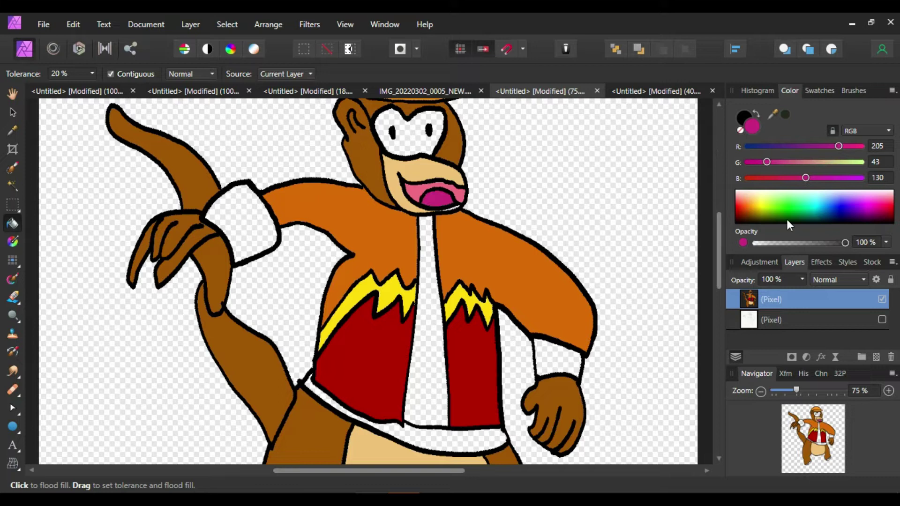
- Fill both cuffs with orange-red, RGB 212, 76, 12, and undo that colour on the front strip and waistband
{"action": "left_click", "coordinate": [755, 213]}
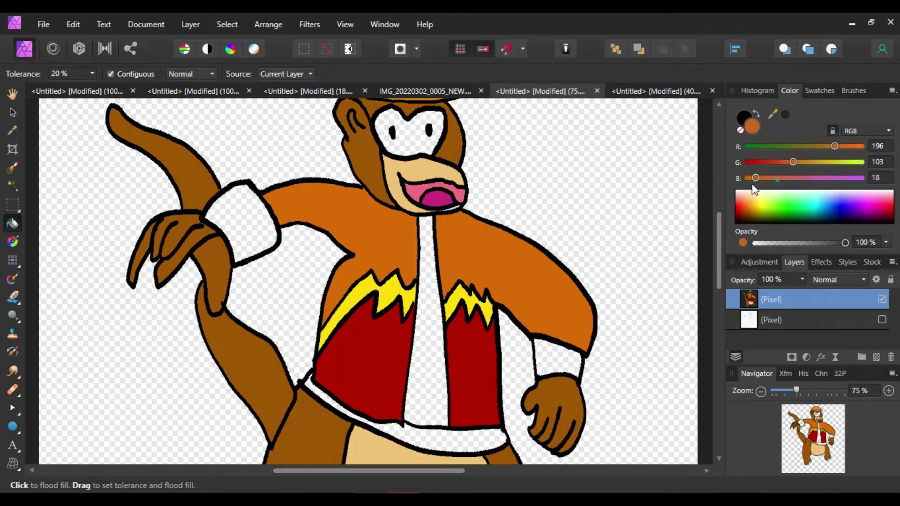
{"action": "left_click", "coordinate": [840, 147]}
{"action": "left_click", "coordinate": [781, 162]}
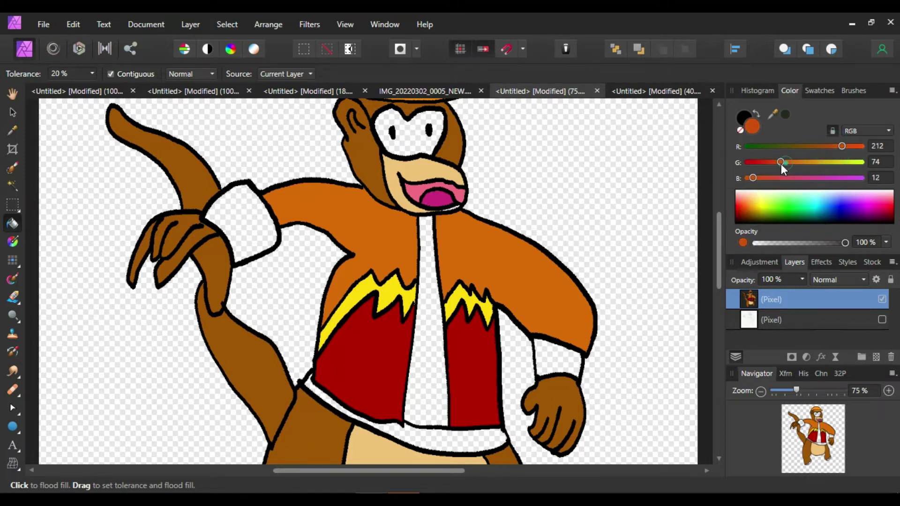
{"action": "left_click", "coordinate": [557, 359]}
{"action": "left_click", "coordinate": [243, 225]}
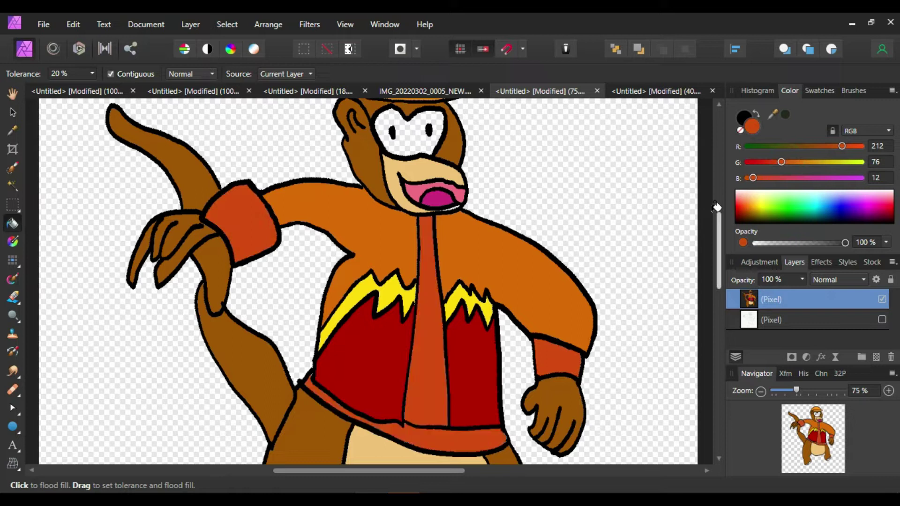
{"action": "key", "text": "ctrl+z"}
{"action": "key", "text": "ctrl+z"}
- Fill the jacket's front strip and the waistband with orange, RGB 219, 128, 0
{"action": "left_click", "coordinate": [815, 194]}
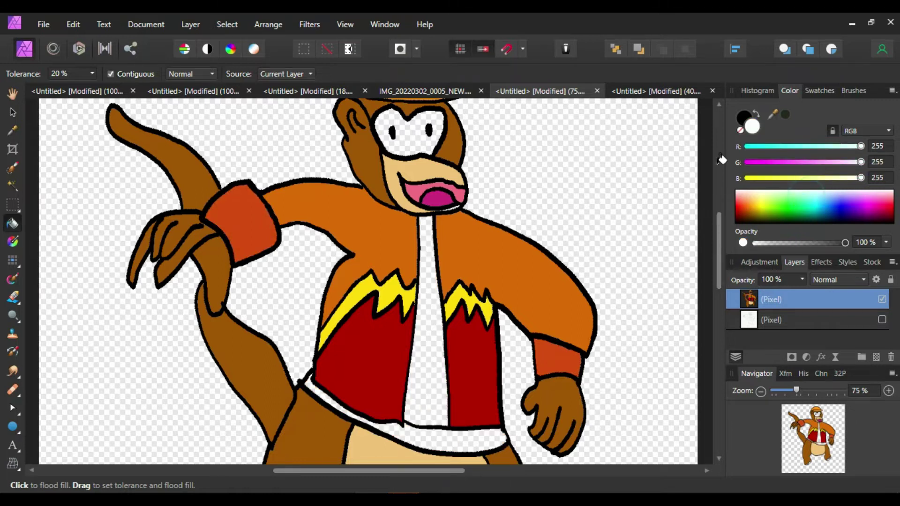
{"action": "left_click", "coordinate": [749, 213]}
{"action": "left_click", "coordinate": [845, 146]}
{"action": "left_click", "coordinate": [804, 162]}
{"action": "left_click", "coordinate": [428, 291]}
- Set the fill colour to pale yellow, RGB 249, 255, 187, and undo the last action
{"action": "left_click_drag", "start_coordinate": [721, 236], "coordinate": [723, 292]}
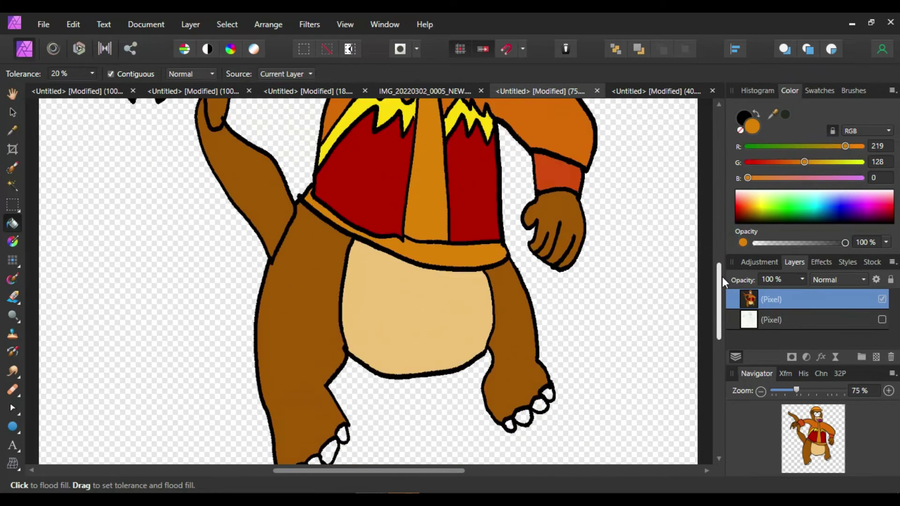
{"action": "left_click_drag", "start_coordinate": [783, 190], "coordinate": [762, 199]}
{"action": "key", "text": "ctrl+z"}
{"action": "left_click_drag", "start_coordinate": [804, 178], "coordinate": [830, 178]}
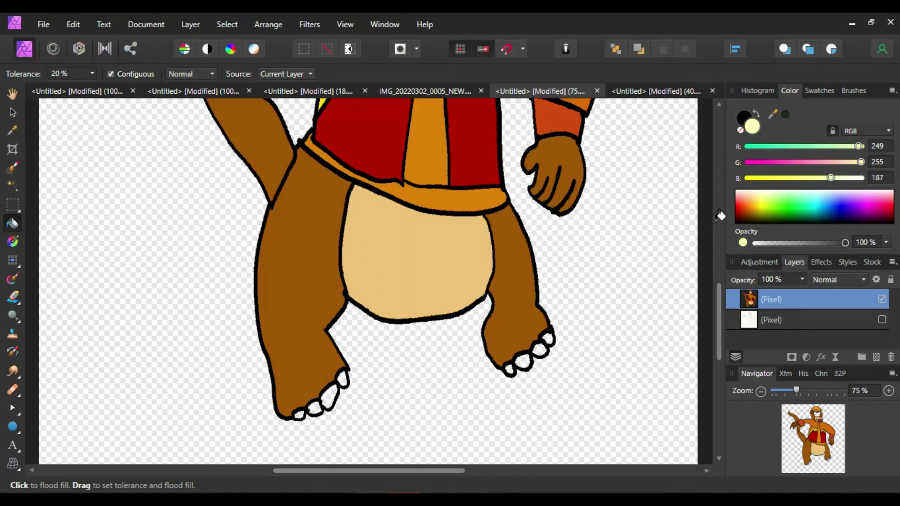
{"action": "key", "text": "ctrl+z"}
{"action": "left_click_drag", "start_coordinate": [719, 310], "coordinate": [722, 223]}
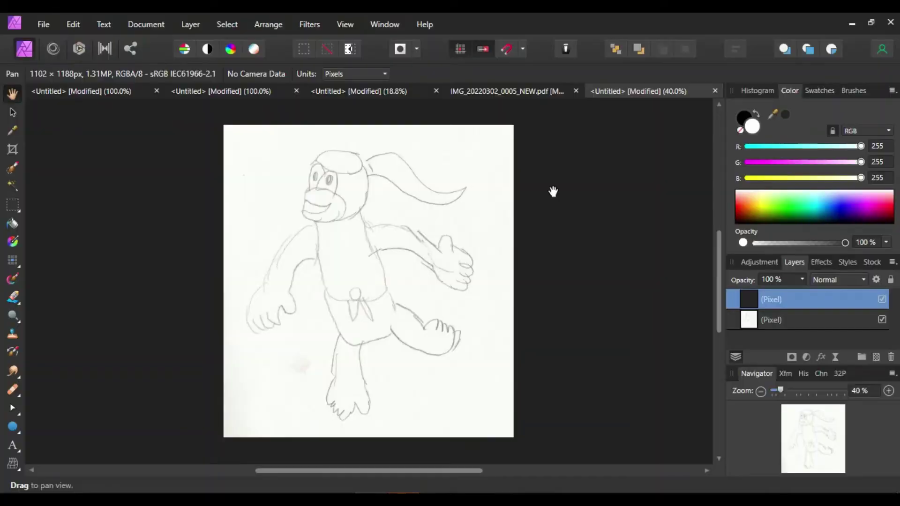
- Trace the muzzle and mouth of the sketch in black with a 23 px pixel brush, undoing the stray strokes
{"action": "left_click", "coordinate": [12, 260]}
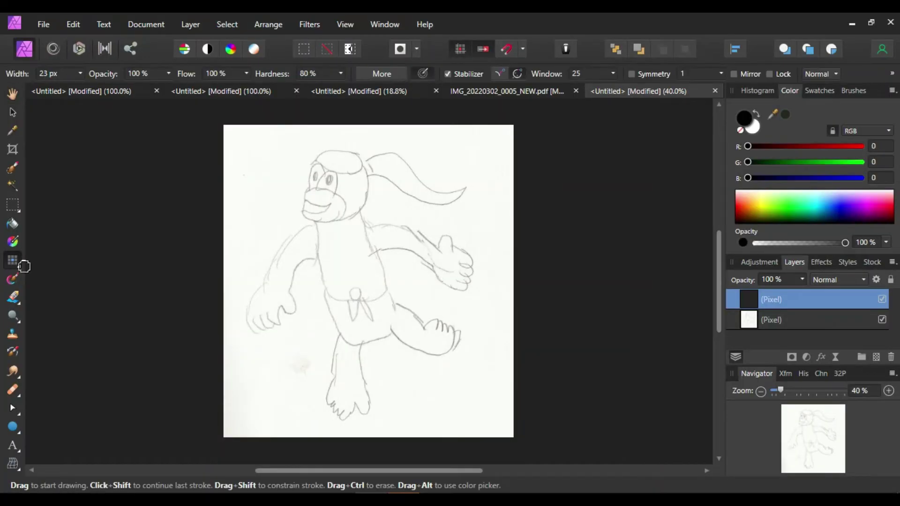
{"action": "double_click", "coordinate": [888, 390]}
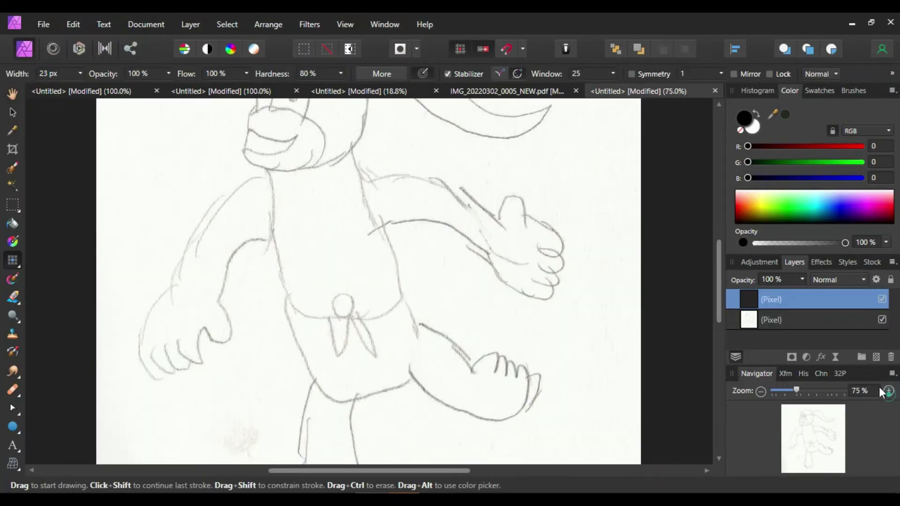
{"action": "left_click", "coordinate": [760, 391]}
{"action": "left_click_drag", "start_coordinate": [718, 298], "coordinate": [713, 277]}
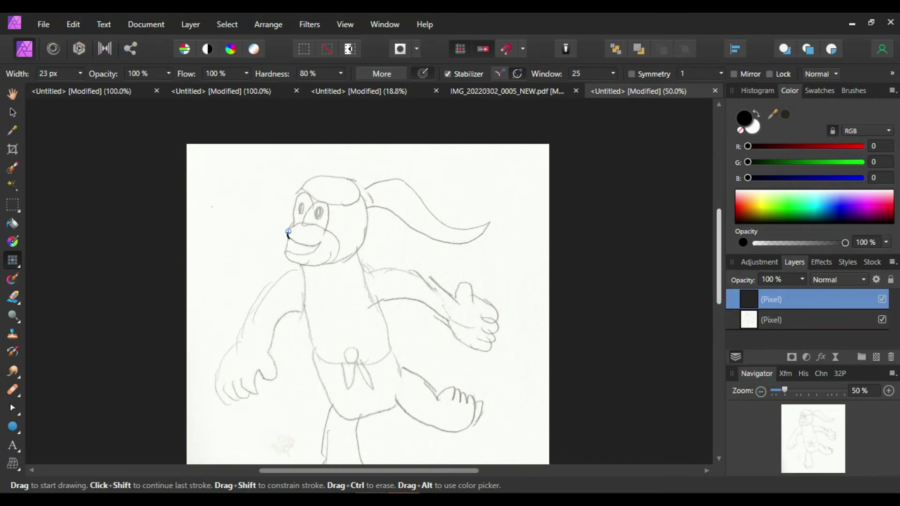
{"action": "key", "text": "ctrl+z"}
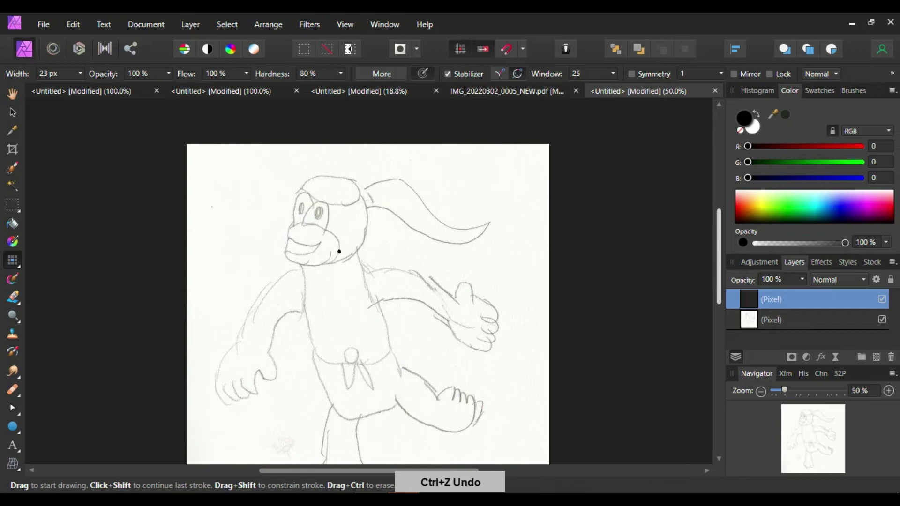
{"action": "left_click_drag", "start_coordinate": [337, 247], "coordinate": [334, 234]}
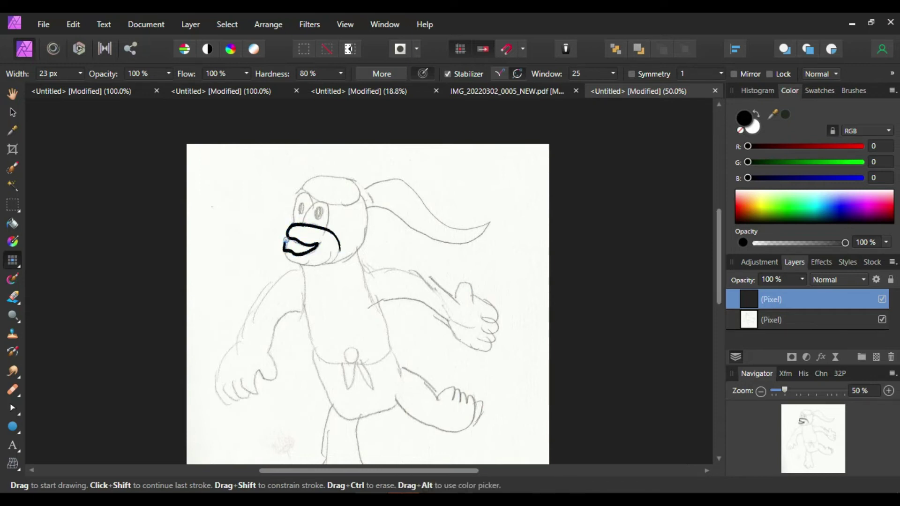
{"action": "key", "text": "ctrl+z"}
{"action": "mouse_move", "coordinate": [285, 244]}
{"action": "left_mouse_down"}
{"action": "mouse_move", "coordinate": [304, 253]}
{"action": "mouse_move", "coordinate": [320, 243]}
{"action": "mouse_move", "coordinate": [290, 237]}
{"action": "mouse_move", "coordinate": [320, 243]}
{"action": "left_mouse_up"}
{"action": "key", "text": "ctrl+z"}
{"action": "key", "text": "ctrl+z"}
{"action": "key", "text": "ctrl+z"}
- Ink the eyes with pupils, the cap, the back of the head and the ponytail in black, undoing faulty strokes
{"action": "mouse_move", "coordinate": [310, 225]}
{"action": "left_mouse_down"}
{"action": "mouse_move", "coordinate": [328, 231]}
{"action": "mouse_move", "coordinate": [338, 255]}
{"action": "mouse_move", "coordinate": [334, 236]}
{"action": "mouse_move", "coordinate": [296, 224]}
{"action": "mouse_move", "coordinate": [286, 234]}
{"action": "mouse_move", "coordinate": [296, 264]}
{"action": "mouse_move", "coordinate": [337, 256]}
{"action": "mouse_move", "coordinate": [311, 266]}
{"action": "mouse_move", "coordinate": [285, 257]}
{"action": "mouse_move", "coordinate": [297, 193]}
{"action": "mouse_move", "coordinate": [312, 200]}
{"action": "mouse_move", "coordinate": [302, 227]}
{"action": "mouse_move", "coordinate": [313, 205]}
{"action": "mouse_move", "coordinate": [301, 191]}
{"action": "mouse_move", "coordinate": [293, 226]}
{"action": "mouse_move", "coordinate": [311, 206]}
{"action": "mouse_move", "coordinate": [307, 224]}
{"action": "mouse_move", "coordinate": [316, 203]}
{"action": "mouse_move", "coordinate": [327, 205]}
{"action": "mouse_move", "coordinate": [327, 236]}
{"action": "left_mouse_up"}
{"action": "key", "text": "ctrl+z"}
{"action": "key", "text": "ctrl+z"}
{"action": "key", "text": "ctrl+z"}
{"action": "mouse_move", "coordinate": [301, 190]}
{"action": "left_mouse_down"}
{"action": "mouse_move", "coordinate": [332, 172]}
{"action": "mouse_move", "coordinate": [353, 177]}
{"action": "mouse_move", "coordinate": [362, 195]}
{"action": "mouse_move", "coordinate": [346, 207]}
{"action": "mouse_move", "coordinate": [300, 210]}
{"action": "left_mouse_up"}
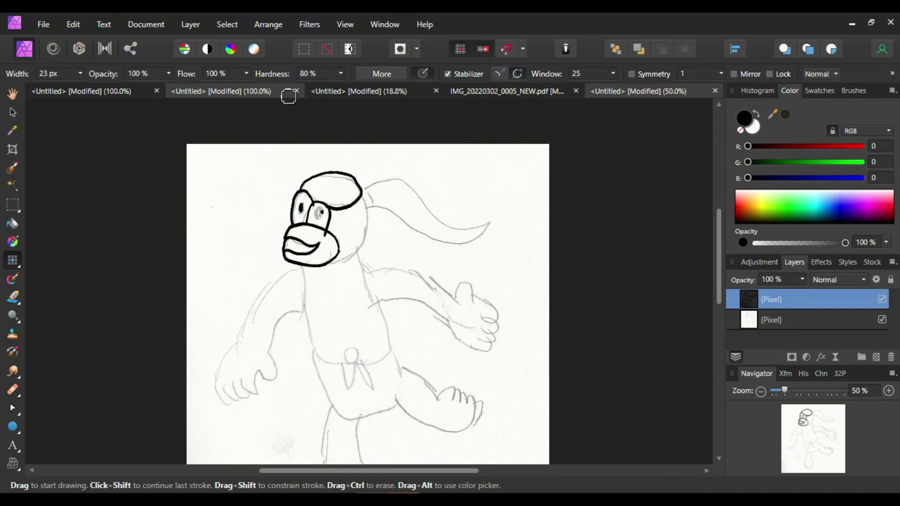
{"action": "mouse_move", "coordinate": [364, 191]}
{"action": "left_mouse_down"}
{"action": "mouse_move", "coordinate": [412, 192]}
{"action": "mouse_move", "coordinate": [461, 226]}
{"action": "mouse_move", "coordinate": [502, 222]}
{"action": "mouse_move", "coordinate": [477, 242]}
{"action": "mouse_move", "coordinate": [367, 212]}
{"action": "mouse_move", "coordinate": [363, 202]}
{"action": "mouse_move", "coordinate": [421, 230]}
{"action": "mouse_move", "coordinate": [480, 237]}
{"action": "mouse_move", "coordinate": [489, 226]}
{"action": "mouse_move", "coordinate": [380, 181]}
{"action": "mouse_move", "coordinate": [363, 187]}
{"action": "mouse_move", "coordinate": [373, 207]}
{"action": "mouse_move", "coordinate": [357, 249]}
{"action": "mouse_move", "coordinate": [330, 264]}
{"action": "left_mouse_up"}
{"action": "key", "text": "ctrl+z"}
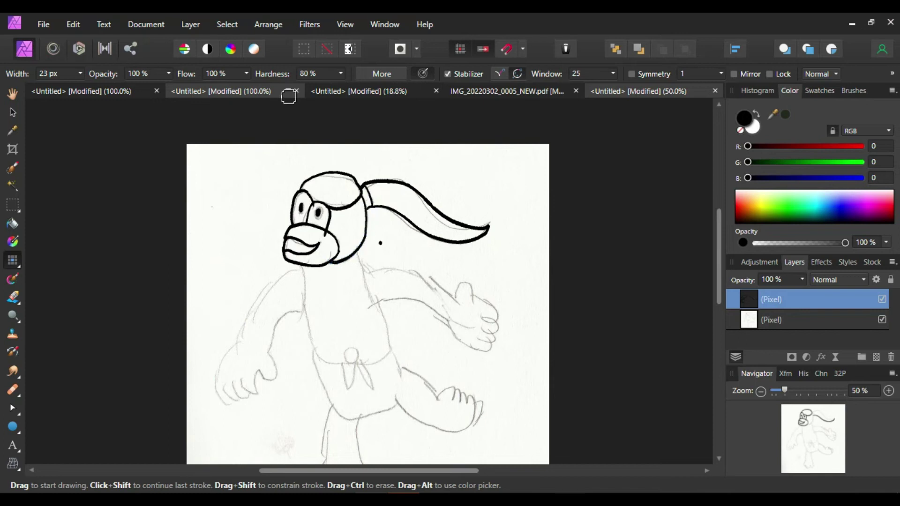
- Ink the torso, the lowered arm and hand, and the shirt's knotted hem in black
{"action": "scroll", "coordinate": [720, 248], "scroll_direction": "down", "scroll_amount": 2}
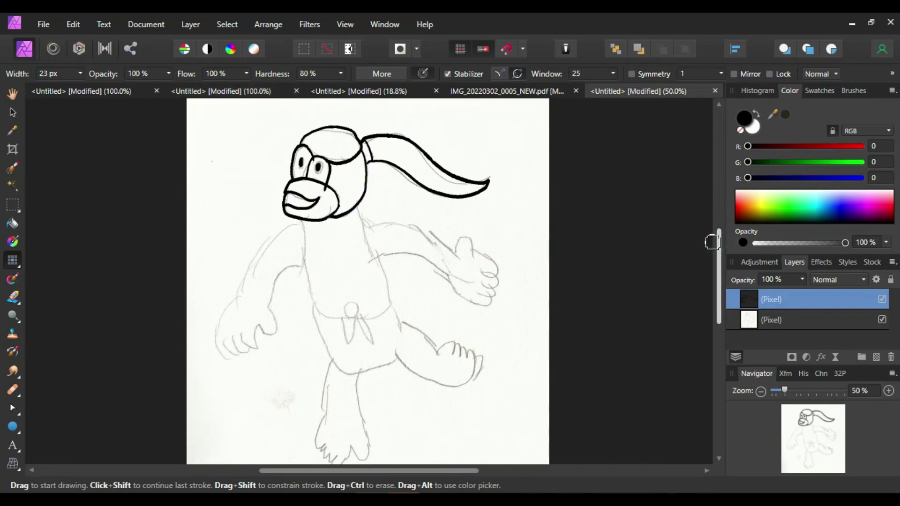
{"action": "scroll", "coordinate": [720, 254], "scroll_direction": "down", "scroll_amount": 1}
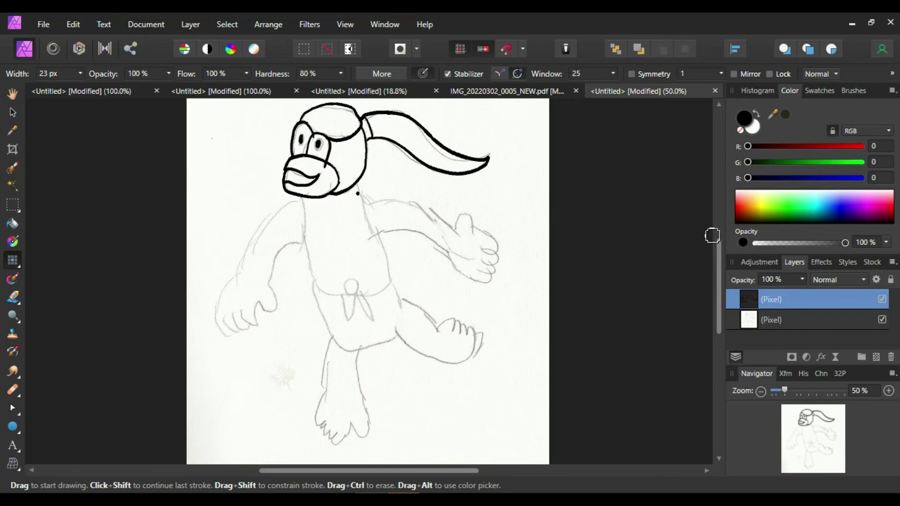
{"action": "mouse_move", "coordinate": [358, 184]}
{"action": "left_mouse_down"}
{"action": "mouse_move", "coordinate": [391, 276]}
{"action": "mouse_move", "coordinate": [364, 297]}
{"action": "mouse_move", "coordinate": [346, 289]}
{"action": "mouse_move", "coordinate": [354, 282]}
{"action": "mouse_move", "coordinate": [350, 294]}
{"action": "mouse_move", "coordinate": [317, 289]}
{"action": "mouse_move", "coordinate": [302, 191]}
{"action": "left_mouse_up"}
{"action": "mouse_move", "coordinate": [307, 240]}
{"action": "left_mouse_down"}
{"action": "mouse_move", "coordinate": [280, 255]}
{"action": "mouse_move", "coordinate": [271, 310]}
{"action": "mouse_move", "coordinate": [242, 313]}
{"action": "left_mouse_up"}
{"action": "key", "text": "ctrl+z"}
{"action": "mouse_move", "coordinate": [307, 241]}
{"action": "left_mouse_down"}
{"action": "mouse_move", "coordinate": [271, 283]}
{"action": "mouse_move", "coordinate": [273, 298]}
{"action": "mouse_move", "coordinate": [266, 312]}
{"action": "mouse_move", "coordinate": [258, 305]}
{"action": "mouse_move", "coordinate": [255, 323]}
{"action": "mouse_move", "coordinate": [241, 312]}
{"action": "mouse_move", "coordinate": [248, 326]}
{"action": "mouse_move", "coordinate": [237, 326]}
{"action": "mouse_move", "coordinate": [233, 313]}
{"action": "mouse_move", "coordinate": [236, 329]}
{"action": "mouse_move", "coordinate": [225, 315]}
{"action": "mouse_move", "coordinate": [222, 329]}
{"action": "mouse_move", "coordinate": [220, 294]}
{"action": "mouse_move", "coordinate": [242, 272]}
{"action": "mouse_move", "coordinate": [247, 239]}
{"action": "mouse_move", "coordinate": [304, 195]}
{"action": "left_mouse_up"}
{"action": "mouse_move", "coordinate": [314, 292]}
{"action": "left_mouse_down"}
{"action": "mouse_move", "coordinate": [348, 347]}
{"action": "mouse_move", "coordinate": [391, 341]}
{"action": "mouse_move", "coordinate": [402, 310]}
{"action": "mouse_move", "coordinate": [391, 281]}
{"action": "mouse_move", "coordinate": [374, 323]}
{"action": "mouse_move", "coordinate": [367, 296]}
{"action": "mouse_move", "coordinate": [351, 318]}
{"action": "mouse_move", "coordinate": [346, 298]}
{"action": "left_mouse_up"}
- Ink the hips, both legs and feet, and the thumbs-up arm in black, redoing the faulty stroke on the raised foot
{"action": "mouse_move", "coordinate": [330, 338]}
{"action": "left_mouse_down"}
{"action": "mouse_move", "coordinate": [316, 424]}
{"action": "mouse_move", "coordinate": [340, 444]}
{"action": "mouse_move", "coordinate": [348, 426]}
{"action": "mouse_move", "coordinate": [358, 435]}
{"action": "mouse_move", "coordinate": [370, 423]}
{"action": "mouse_move", "coordinate": [356, 352]}
{"action": "mouse_move", "coordinate": [406, 344]}
{"action": "mouse_move", "coordinate": [457, 366]}
{"action": "mouse_move", "coordinate": [480, 329]}
{"action": "left_mouse_up"}
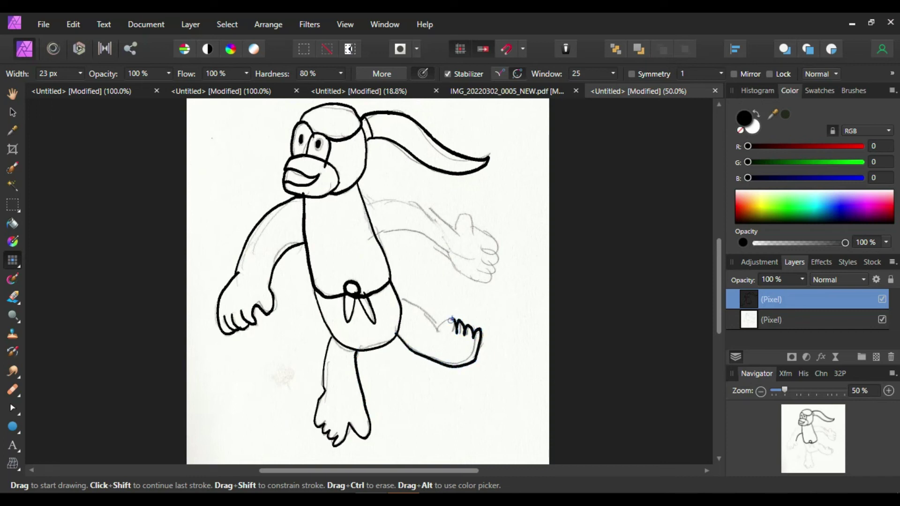
{"action": "key", "text": "ctrl+z"}
{"action": "mouse_move", "coordinate": [398, 298]}
{"action": "left_mouse_down"}
{"action": "mouse_move", "coordinate": [419, 306]}
{"action": "mouse_move", "coordinate": [437, 329]}
{"action": "mouse_move", "coordinate": [454, 323]}
{"action": "mouse_move", "coordinate": [462, 336]}
{"action": "mouse_move", "coordinate": [481, 334]}
{"action": "mouse_move", "coordinate": [472, 357]}
{"action": "mouse_move", "coordinate": [440, 359]}
{"action": "mouse_move", "coordinate": [397, 332]}
{"action": "left_mouse_up"}
{"action": "mouse_move", "coordinate": [371, 234]}
{"action": "left_mouse_down"}
{"action": "mouse_move", "coordinate": [424, 238]}
{"action": "mouse_move", "coordinate": [476, 279]}
{"action": "mouse_move", "coordinate": [494, 271]}
{"action": "mouse_move", "coordinate": [483, 249]}
{"action": "mouse_move", "coordinate": [495, 251]}
{"action": "mouse_move", "coordinate": [465, 213]}
{"action": "mouse_move", "coordinate": [455, 224]}
{"action": "mouse_move", "coordinate": [361, 200]}
{"action": "left_mouse_up"}
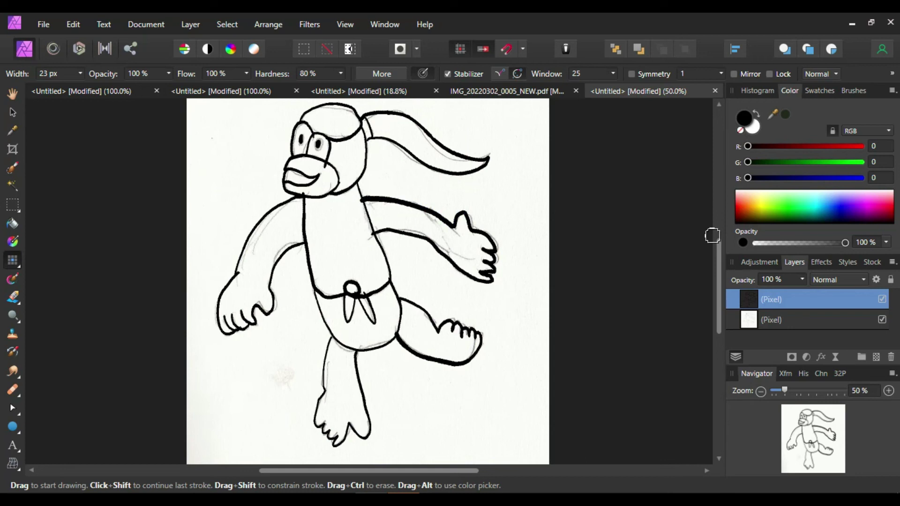
- Flood fill the cap, the shirt and its knot with pink, RGB 255, 99, 255
{"action": "left_click", "coordinate": [12, 223]}
{"action": "key", "text": "x"}
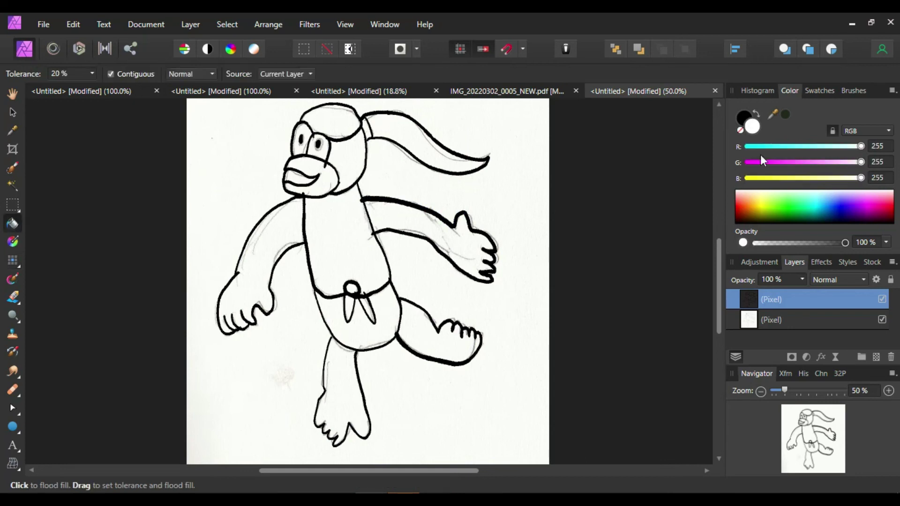
{"action": "mouse_move", "coordinate": [785, 164]}
{"action": "left_mouse_down"}
{"action": "mouse_move", "coordinate": [771, 163]}
{"action": "mouse_move", "coordinate": [838, 163]}
{"action": "mouse_move", "coordinate": [791, 163]}
{"action": "left_mouse_up"}
{"action": "left_click", "coordinate": [333, 122]}
{"action": "left_click", "coordinate": [342, 244]}
{"action": "left_click", "coordinate": [368, 310]}
{"action": "left_click", "coordinate": [351, 288]}
{"action": "left_click", "coordinate": [349, 307]}
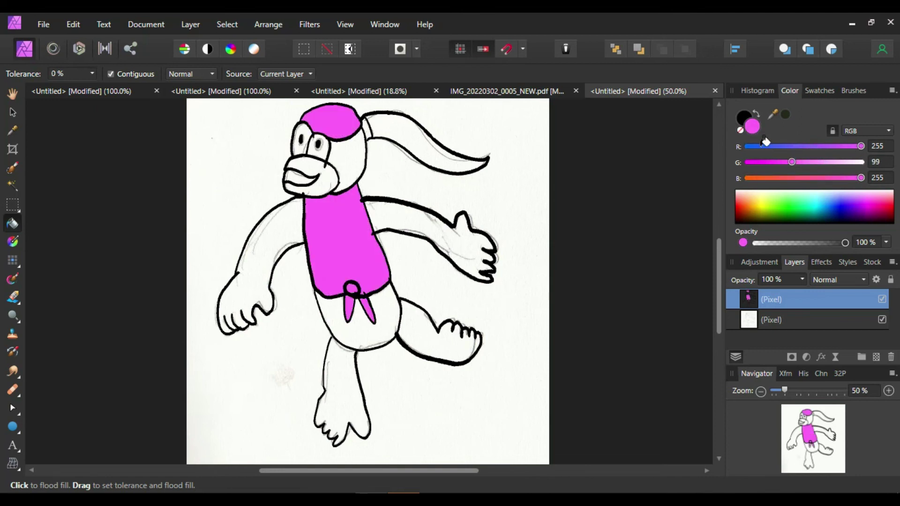
- Fill the hips, both legs and the lowered arm with brown, RGB 150, 99, 40, undoing the background spill and closing the outline gaps
{"action": "left_click_drag", "start_coordinate": [803, 147], "coordinate": [767, 178]}
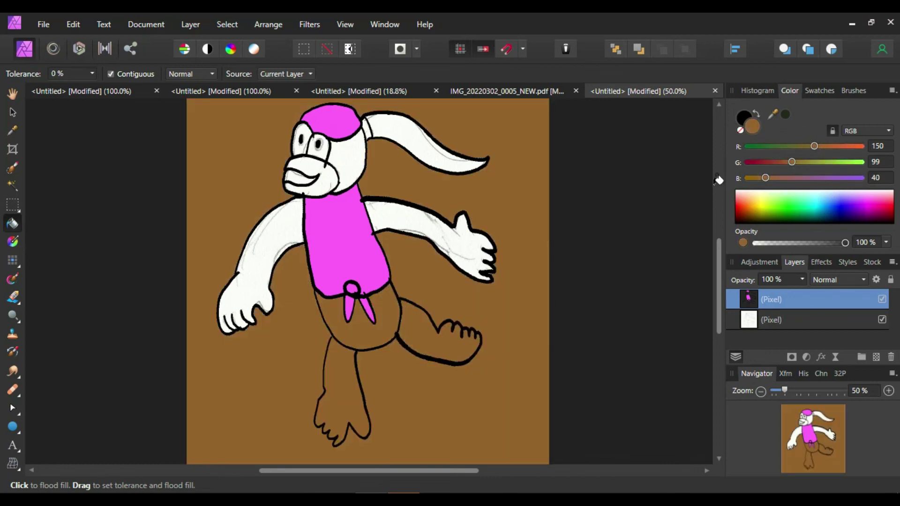
{"action": "key", "text": "ctrl+z"}
{"action": "left_click", "coordinate": [13, 261]}
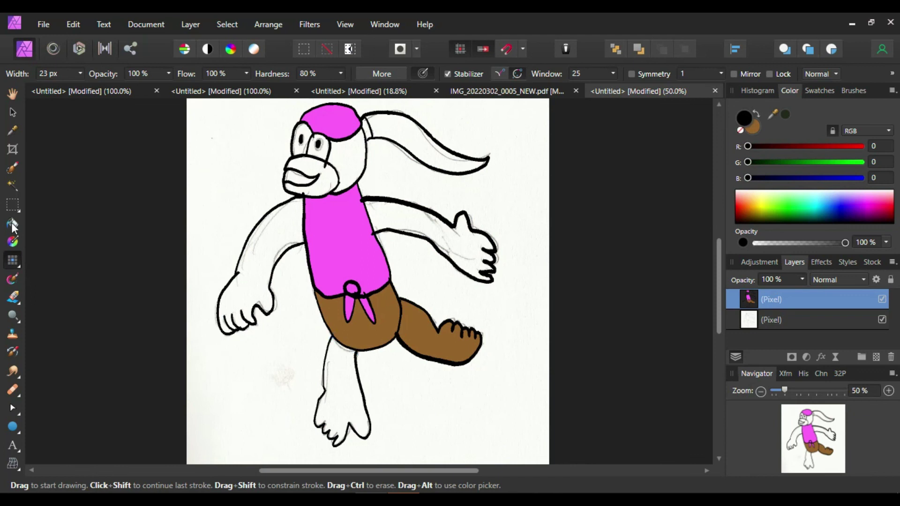
{"action": "left_click", "coordinate": [13, 225]}
{"action": "left_click", "coordinate": [342, 379]}
{"action": "left_click", "coordinate": [264, 243]}
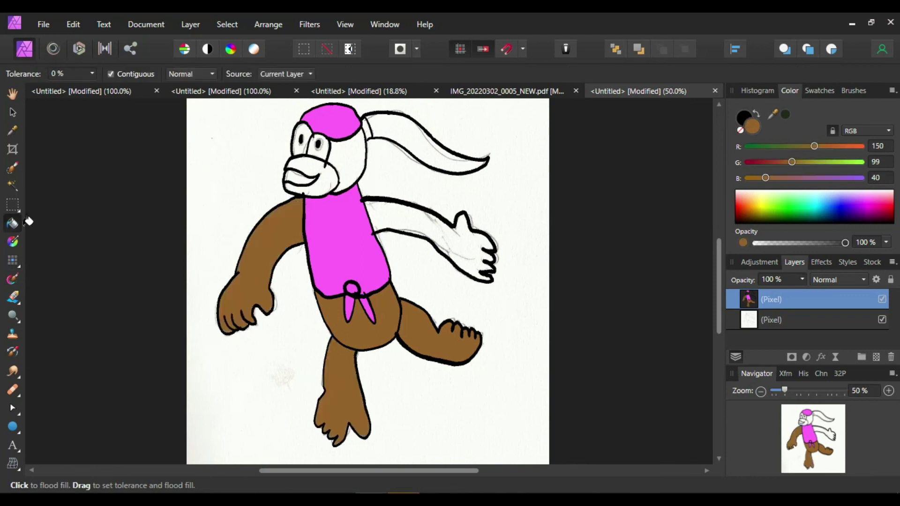
- Fill the thumbs-up arm and the back of the head with the same brown, and undo that colour on the ponytail
{"action": "left_click", "coordinate": [424, 224]}
{"action": "left_click", "coordinate": [352, 164]}
{"action": "left_click", "coordinate": [412, 140]}
{"action": "key", "text": "ctrl+z"}
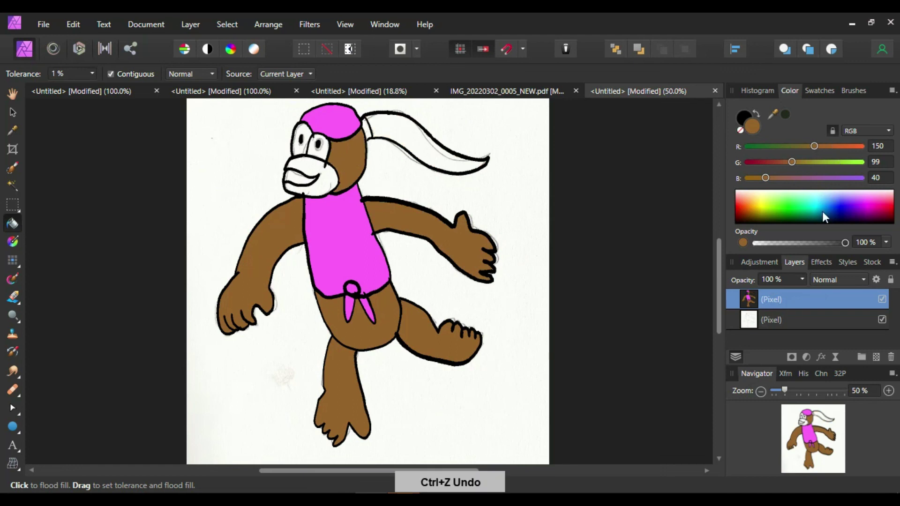
- Fill the ponytail with yellow, RGB 255, 215, 0, and the hair tie with the pink sampled from the drawing
{"action": "left_click", "coordinate": [760, 209]}
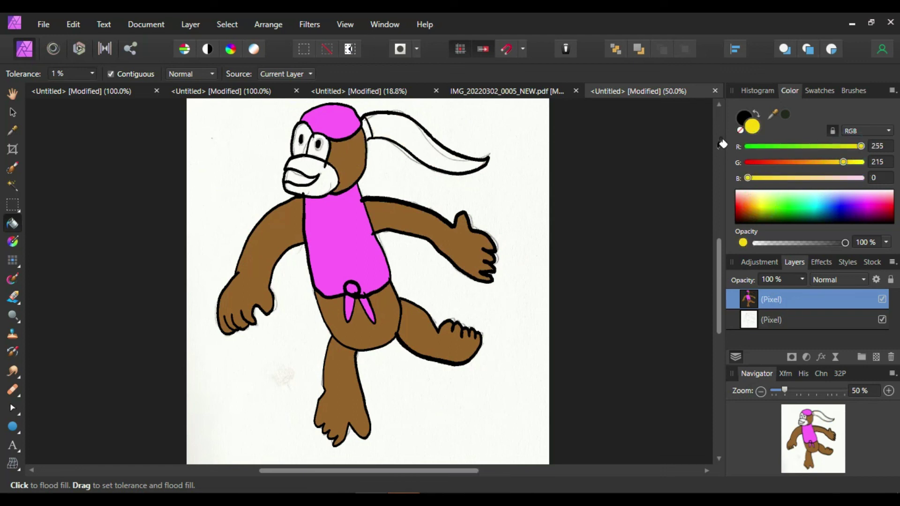
{"action": "left_click", "coordinate": [421, 144]}
{"action": "left_click", "coordinate": [12, 130]}
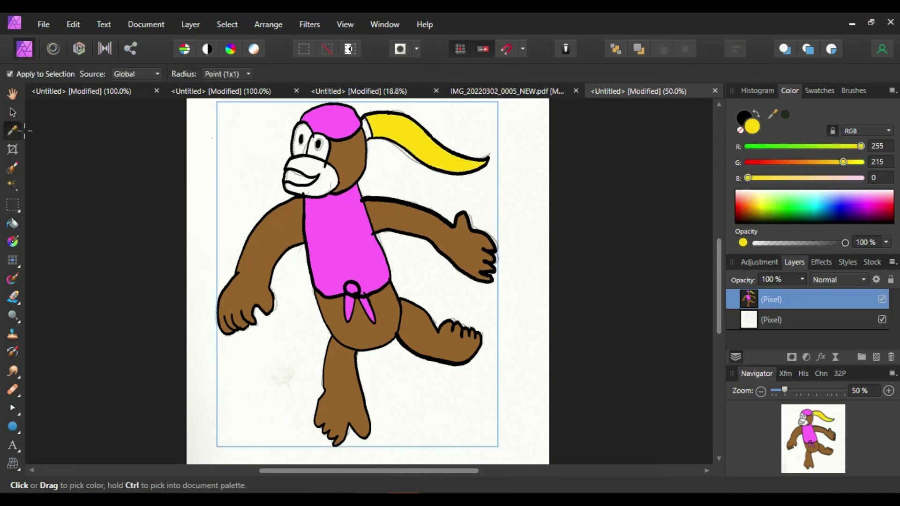
{"action": "left_click", "coordinate": [12, 224]}
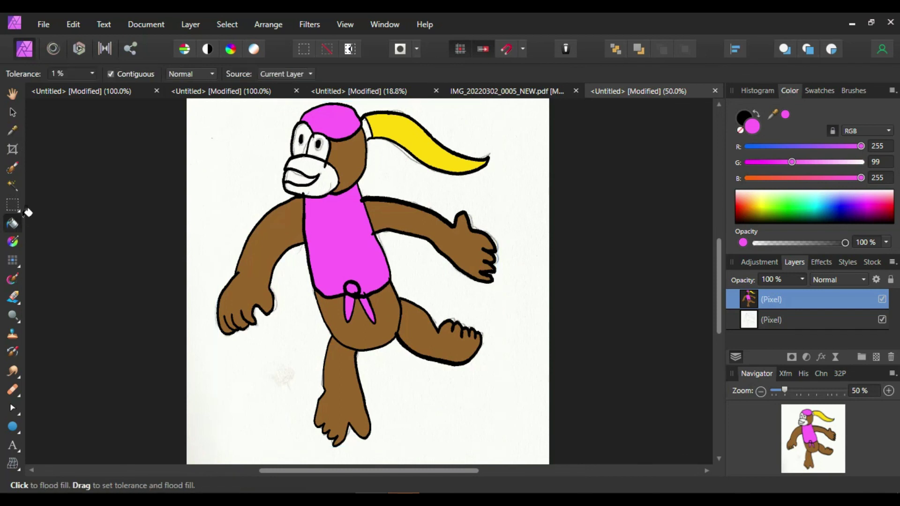
- Sample the fur's brown, shift it to reddish brown, RGB 188, 99, 40, and fill the muzzle with it
{"action": "left_click", "coordinate": [14, 130]}
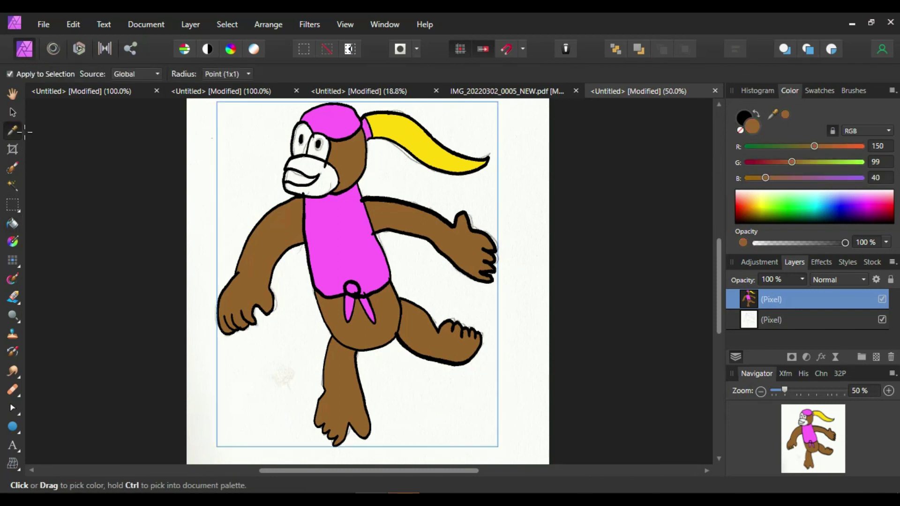
{"action": "left_click", "coordinate": [833, 147]}
{"action": "left_click", "coordinate": [715, 133]}
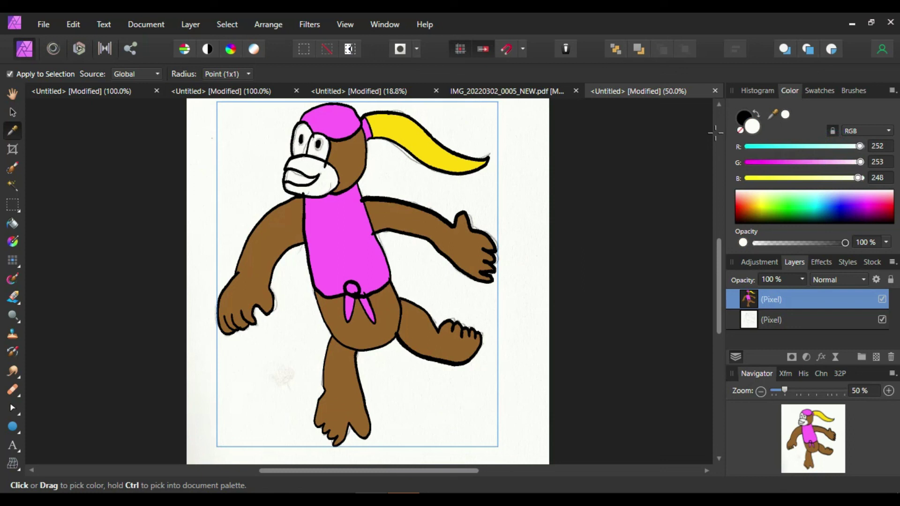
{"action": "left_click", "coordinate": [13, 224]}
{"action": "left_click", "coordinate": [830, 147]}
{"action": "left_click_drag", "start_coordinate": [830, 147], "coordinate": [831, 147]}
{"action": "left_click", "coordinate": [323, 171]}
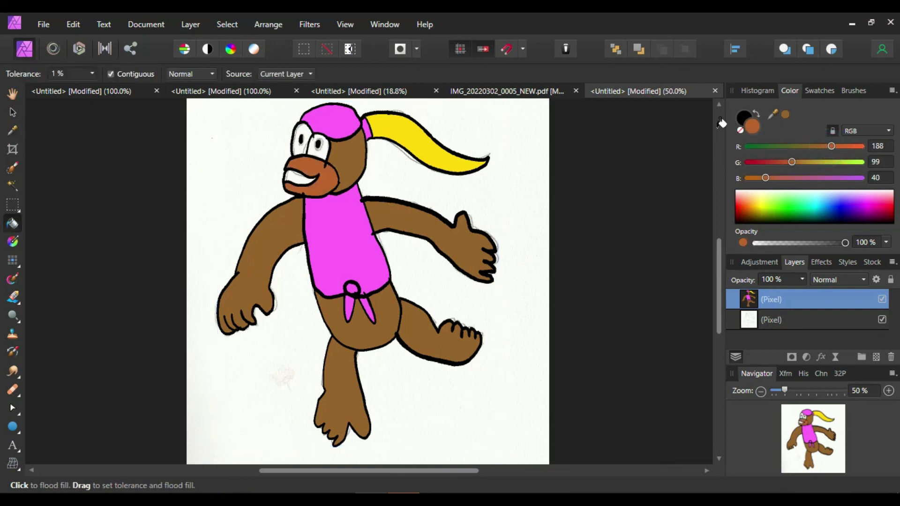
- Fill both eyes with white around the pupils
{"action": "left_click", "coordinate": [803, 191]}
{"action": "left_click", "coordinate": [320, 153]}
{"action": "left_click", "coordinate": [299, 150]}
- Fill the mouth with purple, RGB 182, 0, 196, and set the line-art layer's opacity to 80%
{"action": "mouse_move", "coordinate": [875, 210]}
{"action": "left_mouse_down"}
{"action": "mouse_move", "coordinate": [867, 216]}
{"action": "mouse_move", "coordinate": [870, 208]}
{"action": "left_mouse_up"}
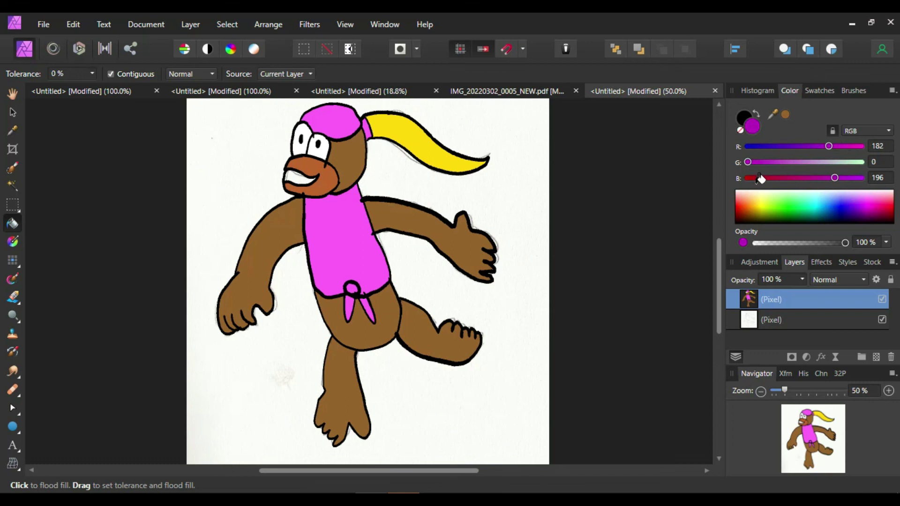
{"action": "left_click", "coordinate": [297, 178]}
{"action": "key", "text": "8"}
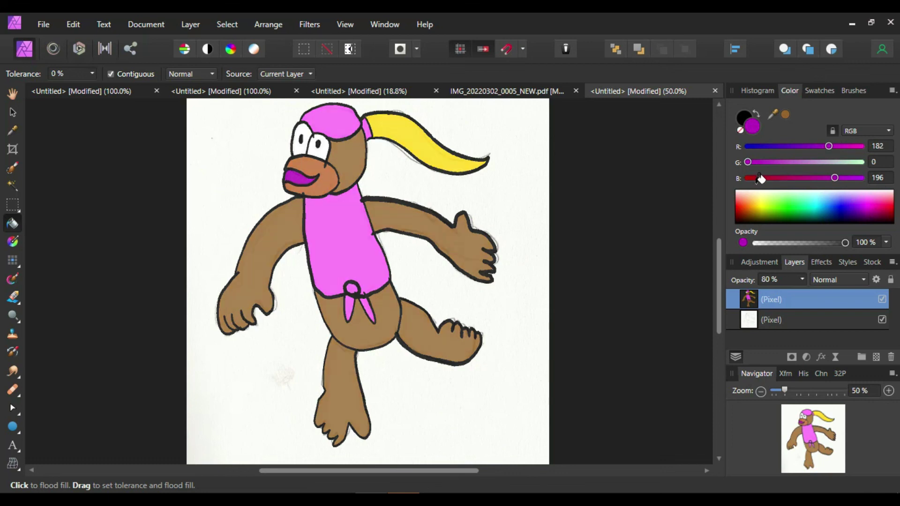